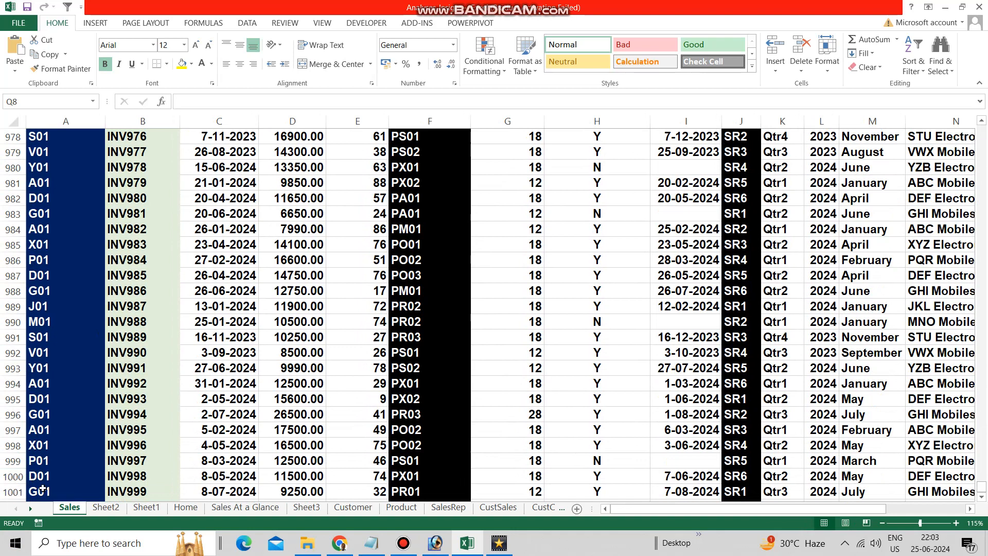
# - Examine the final records of the Sales sheet, down to row 1001
pyautogui.click(45, 490)
pyautogui.scroll(-2, 47, 490)
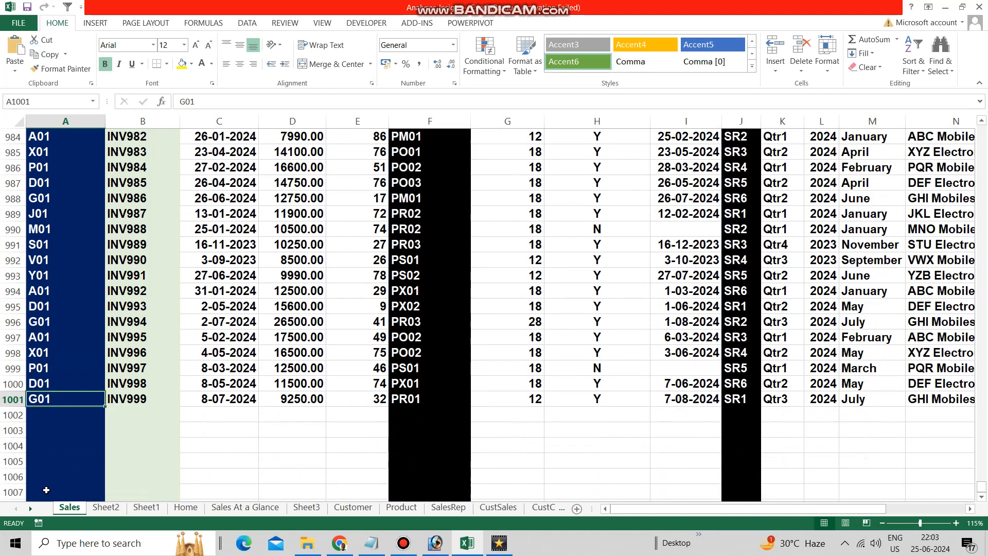
pyautogui.click(10, 400)
pyautogui.click(175, 506)
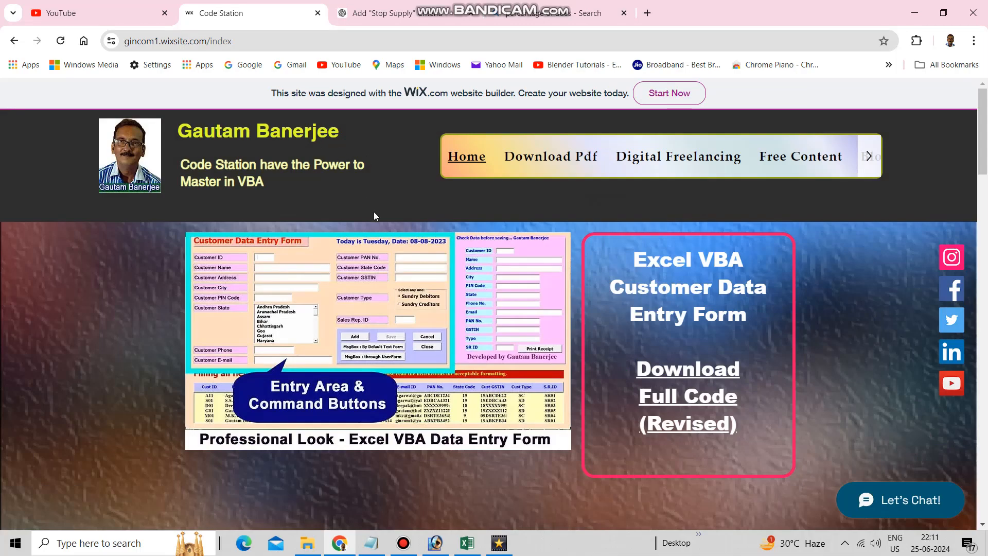
# - Try to download the Excel sheet offered on the Code Station home page in the browser
pyautogui.scroll(-4, 374, 212)
pyautogui.scroll(-1, 374, 215)
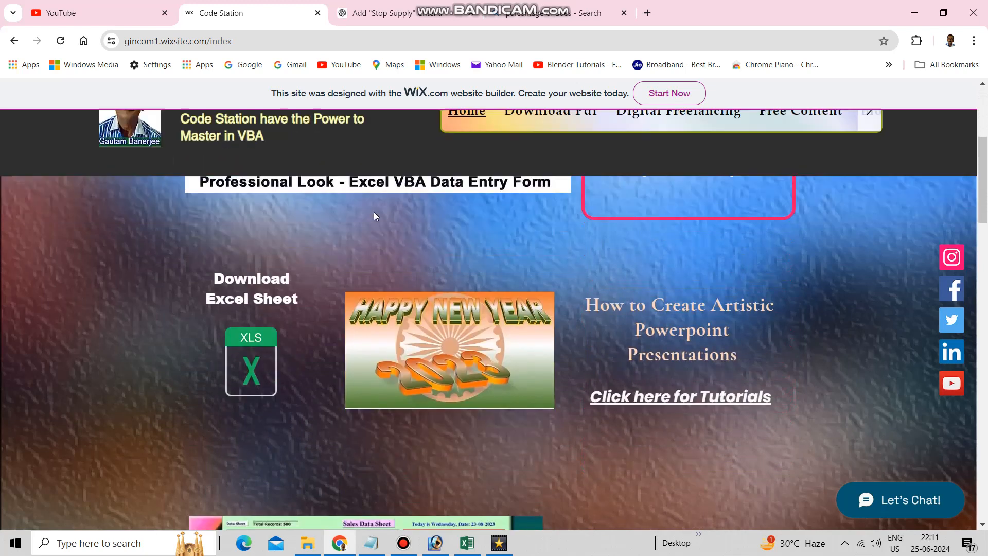
pyautogui.click(251, 365)
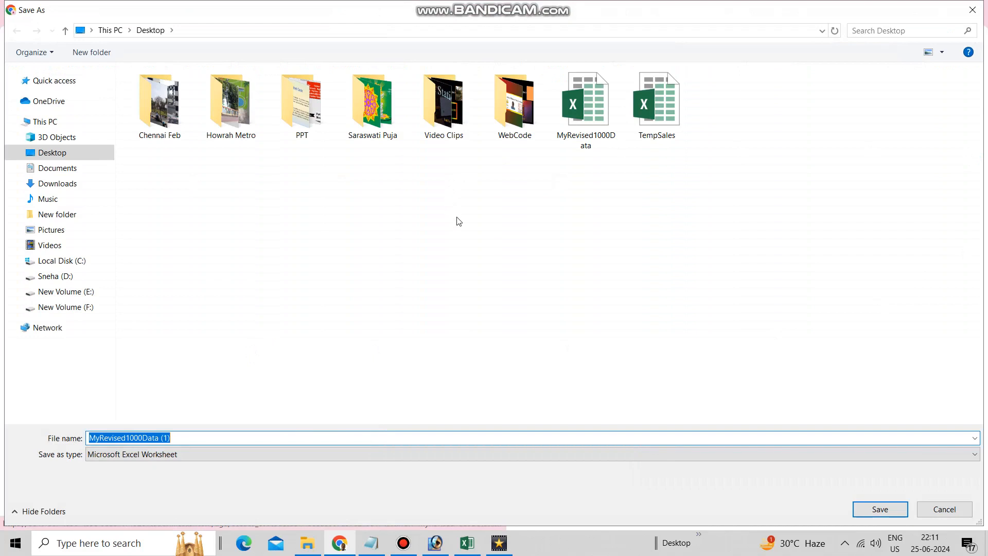
pyautogui.click(974, 10)
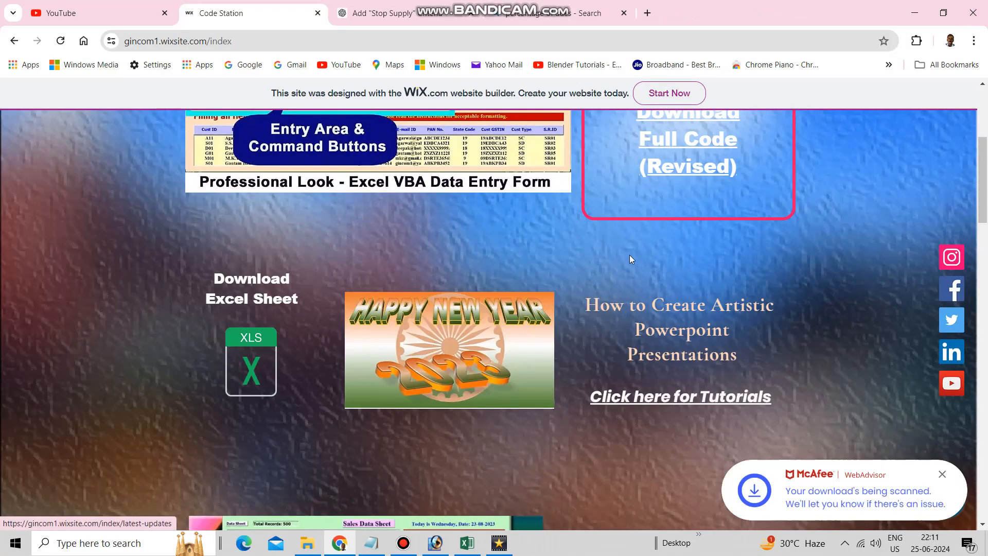
# - Browse the rest of the Code Station home page and examine the files offered on its Download Pdf page
pyautogui.scroll(2, 678, 286)
pyautogui.scroll(-5, 678, 286)
pyautogui.scroll(-6, 678, 286)
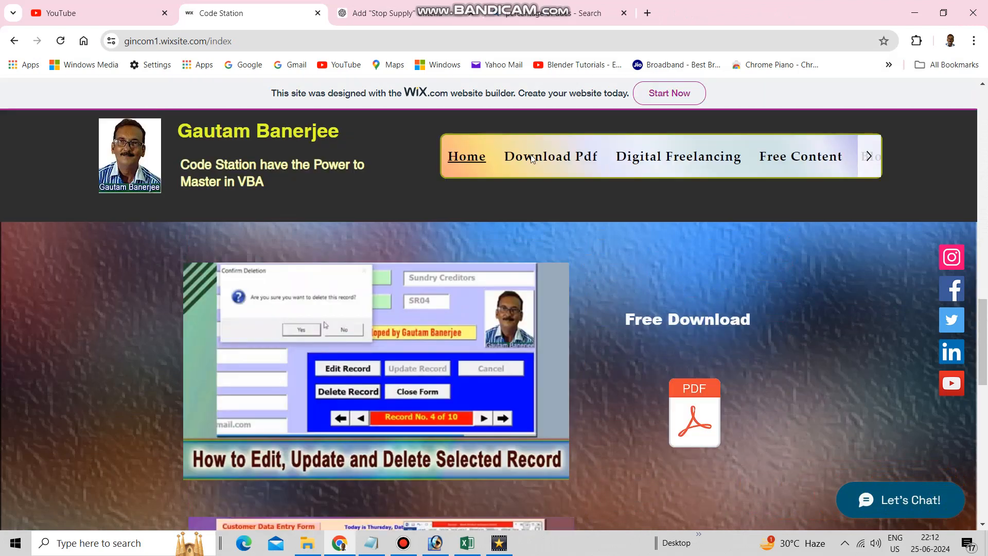
pyautogui.click(537, 156)
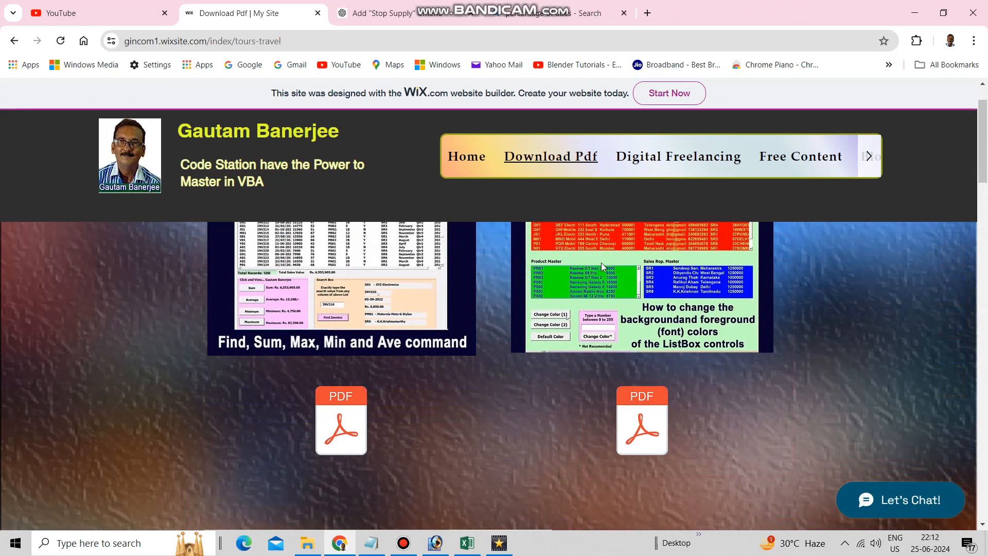
pyautogui.scroll(-8, 601, 263)
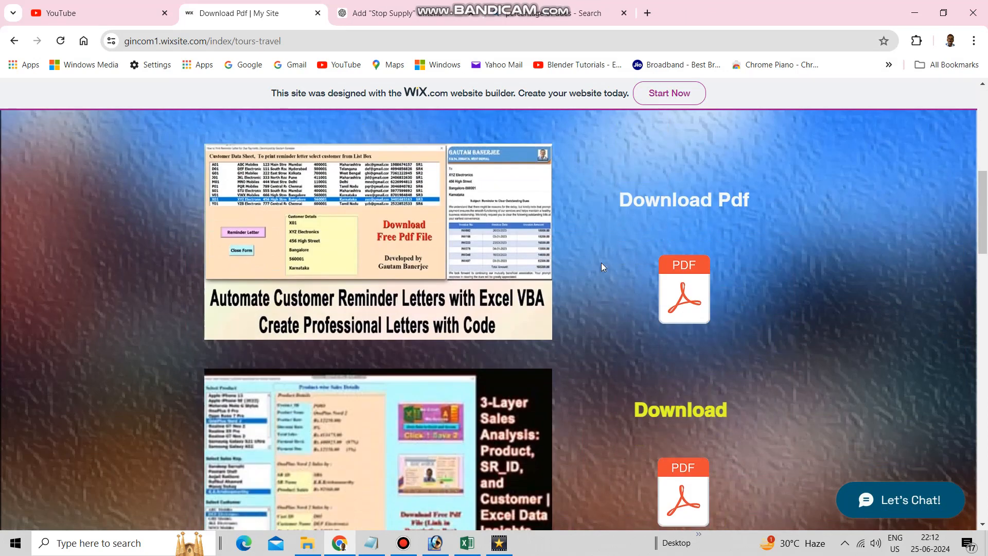
pyautogui.scroll(-1, 602, 264)
pyautogui.scroll(-11, 702, 407)
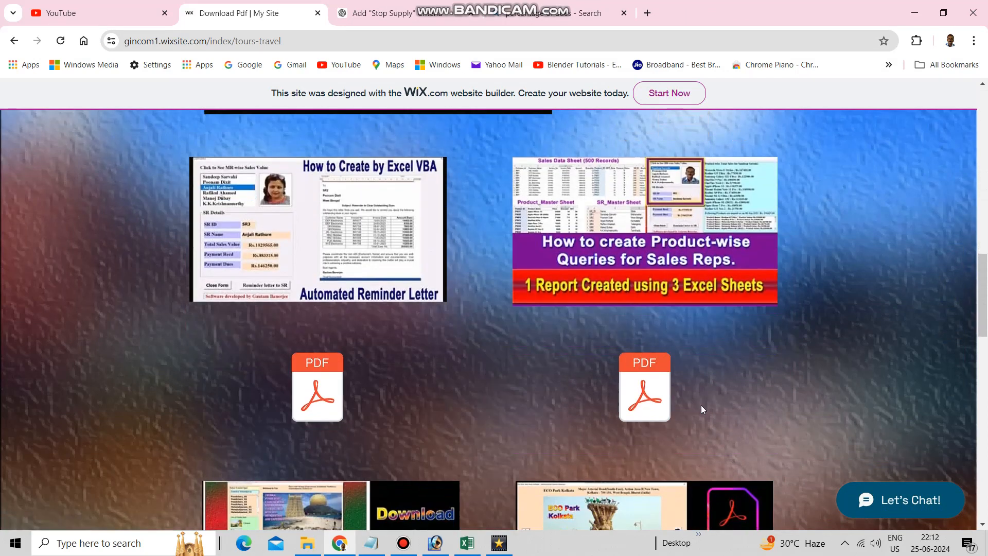
pyautogui.scroll(-9, 695, 399)
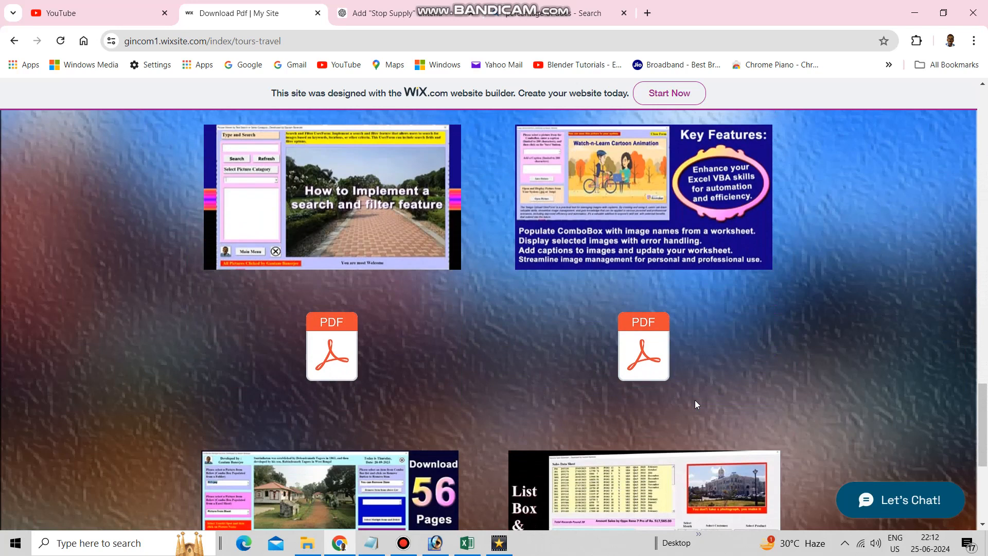
pyautogui.scroll(-4, 695, 404)
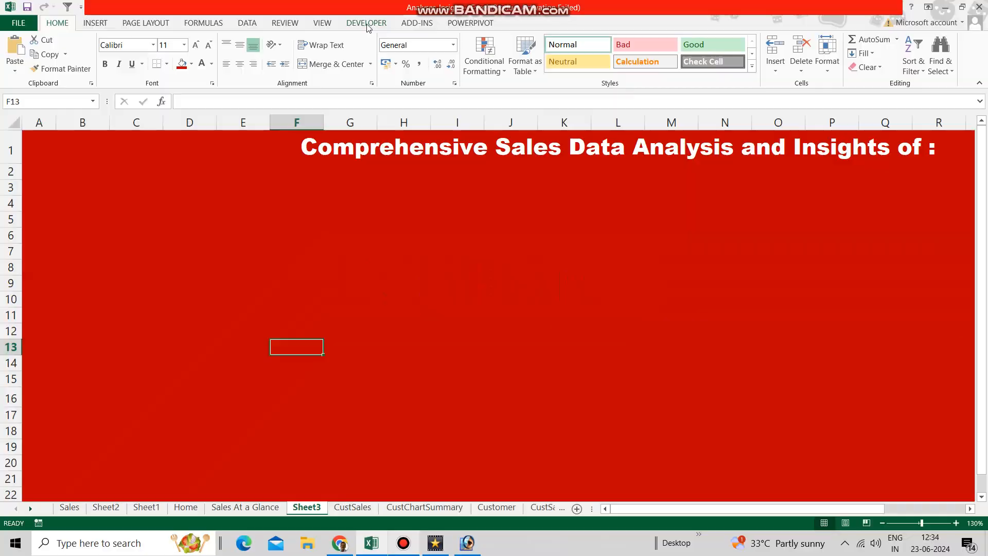
# - Insert a Form Controls list box on Sheet3, spanning roughly columns A to C and rows 4 to 12
pyautogui.click(367, 23)
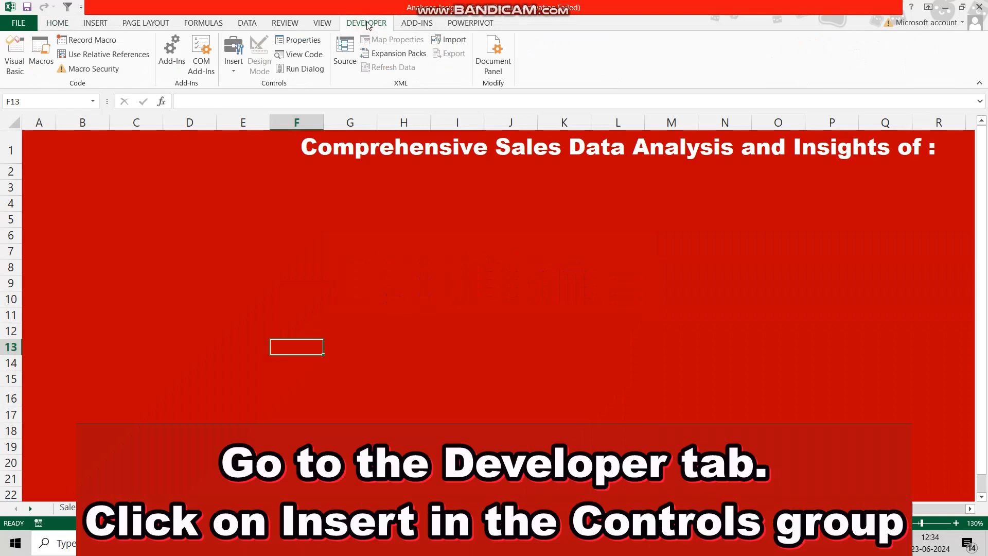
pyautogui.click(234, 67)
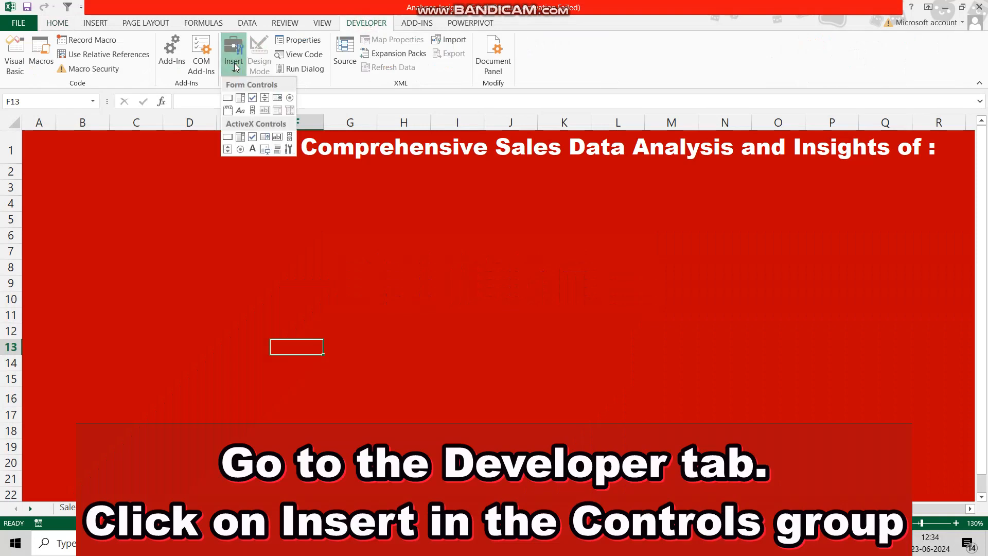
pyautogui.click(278, 98)
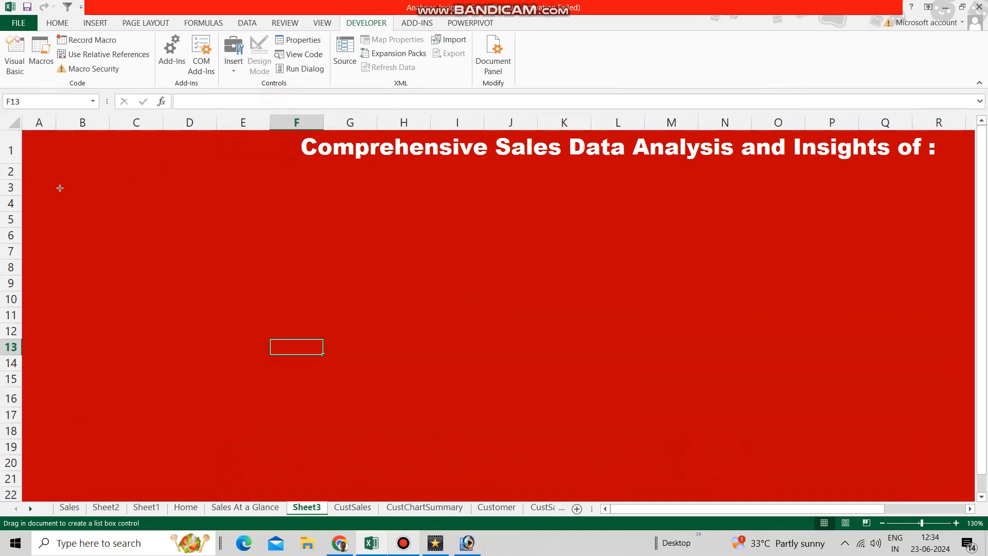
pyautogui.moveTo(39, 197); pyautogui.dragTo(170, 334)
# - Set the list box's input range to the customer names in Customer!$B$2:$B$11
pyautogui.rightClick(123, 261)
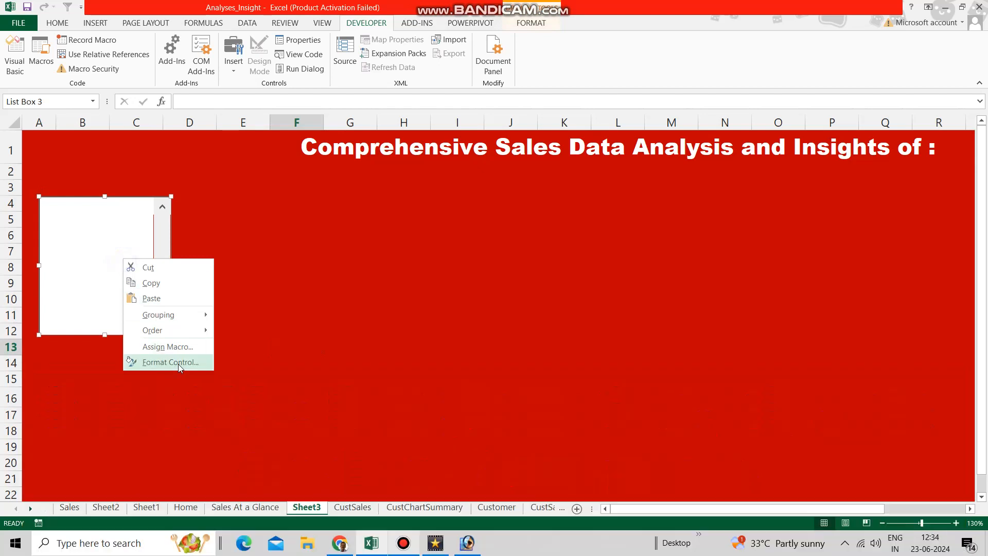
pyautogui.click(178, 362)
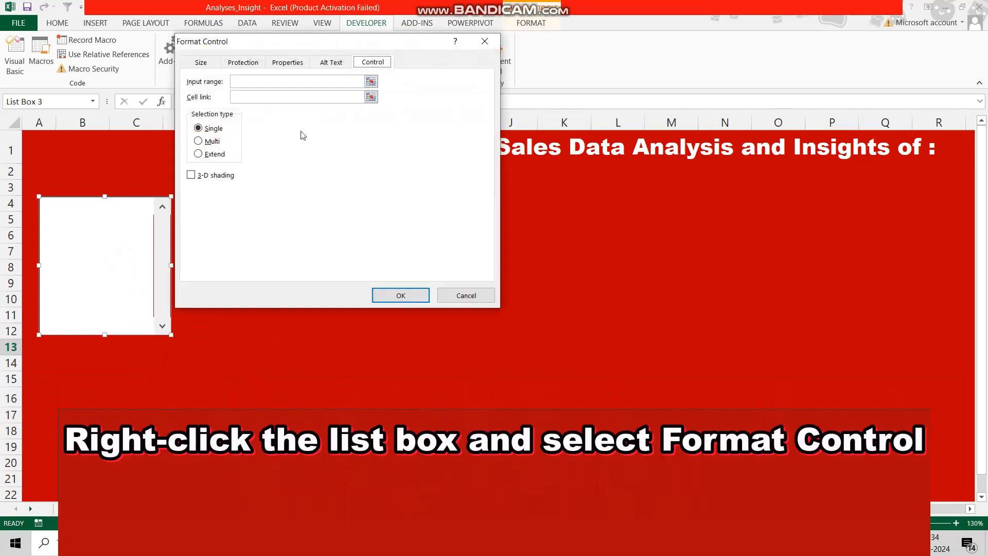
pyautogui.click(371, 82)
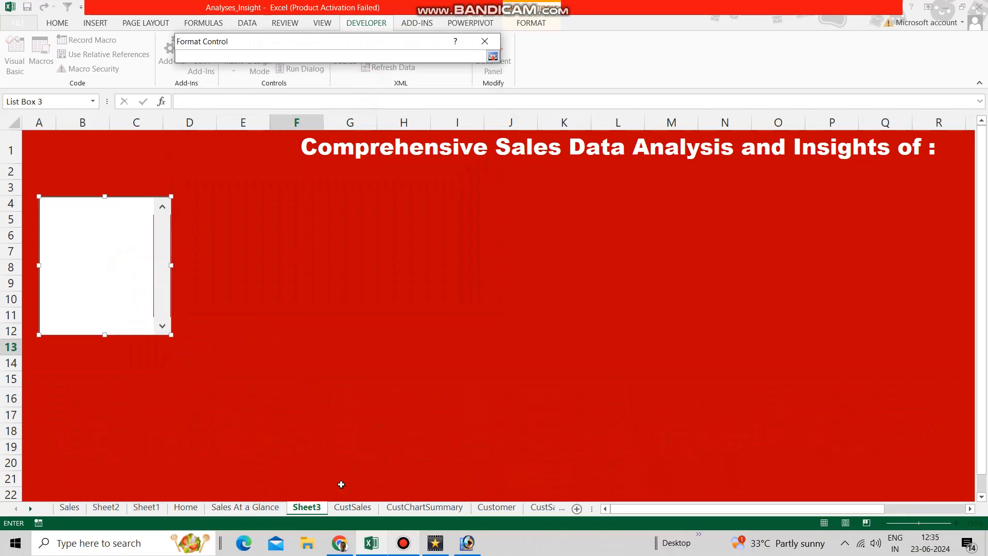
pyautogui.click(496, 507)
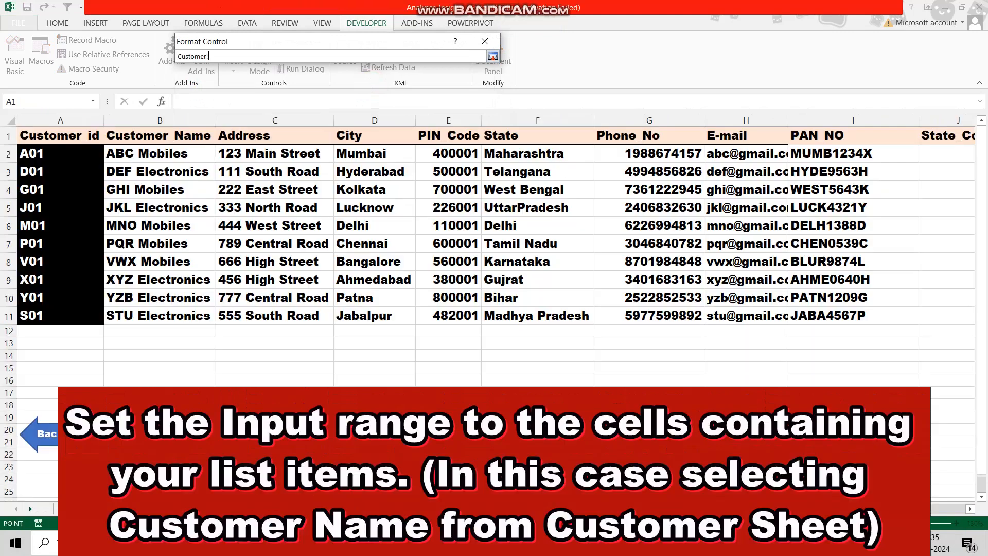
pyautogui.moveTo(149, 154); pyautogui.dragTo(144, 319)
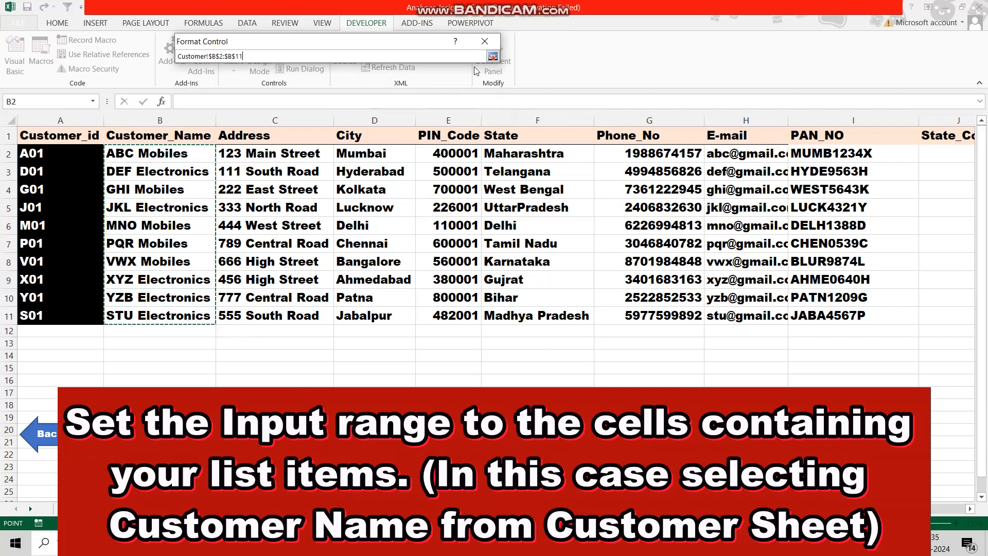
pyautogui.click(493, 57)
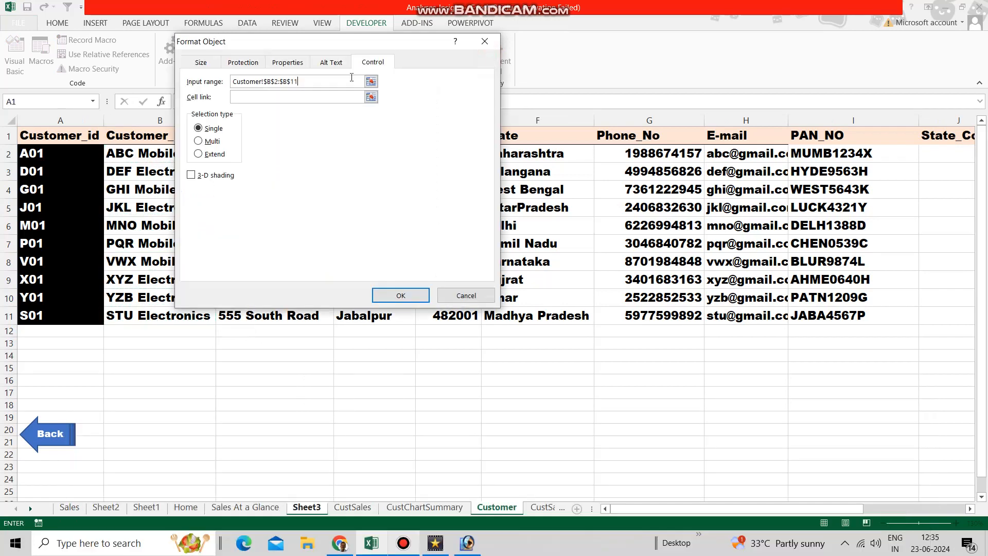
# - Link the list box to cell $A$1 of Sheet3 and apply the control settings
pyautogui.click(370, 97)
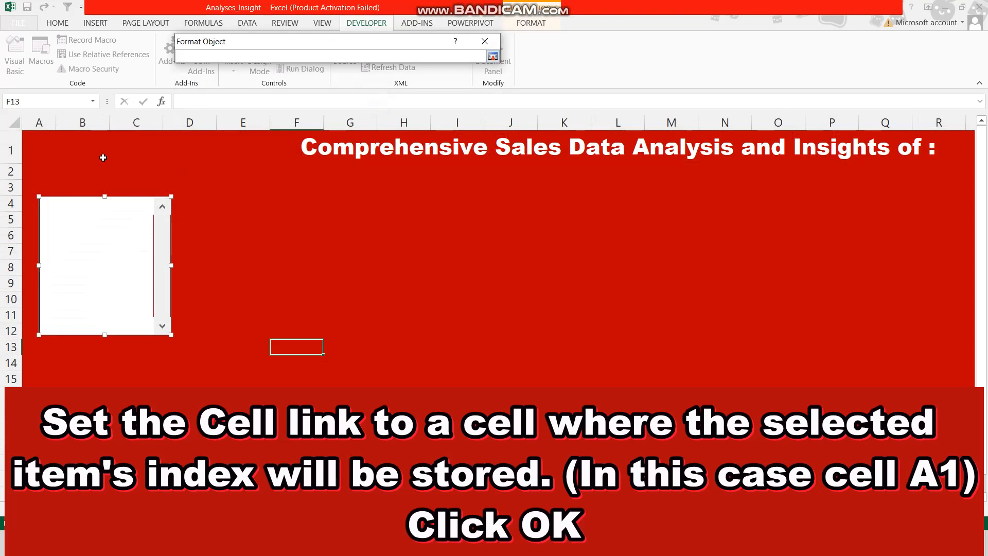
pyautogui.click(33, 145)
pyautogui.click(493, 57)
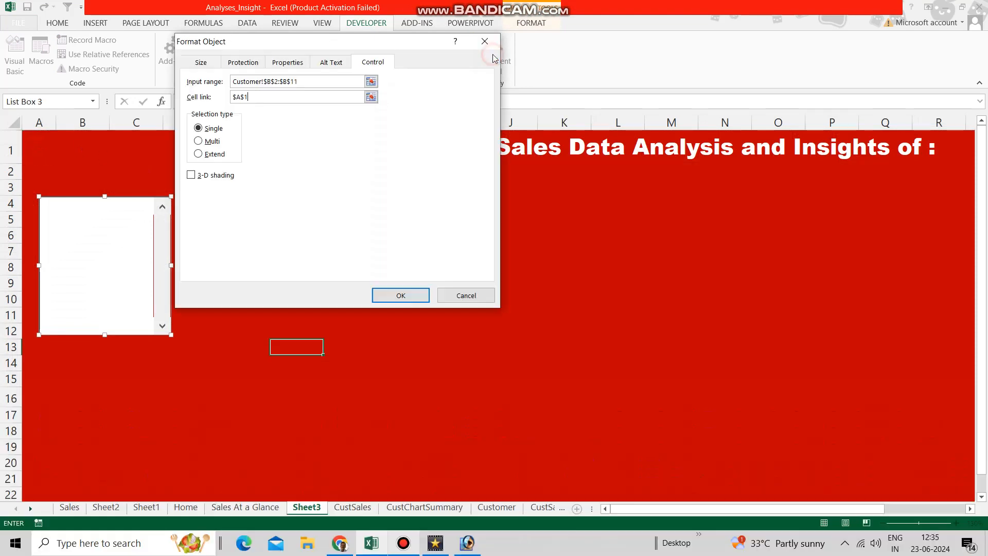
pyautogui.click(401, 294)
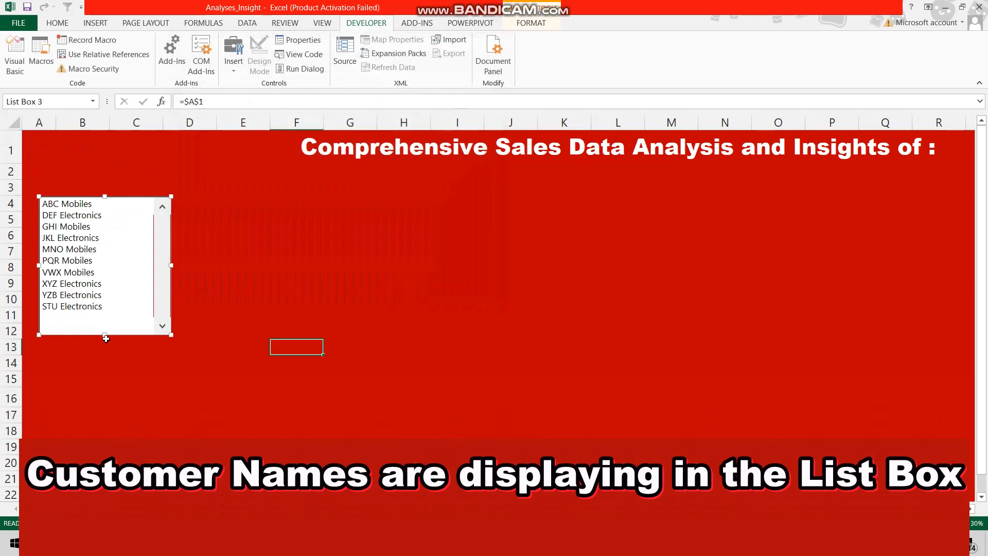
# - Shorten the list box to fit its customer names and move it down to about rows 5 to 12
pyautogui.moveTo(106, 335); pyautogui.dragTo(110, 296)
pyautogui.click(110, 296)
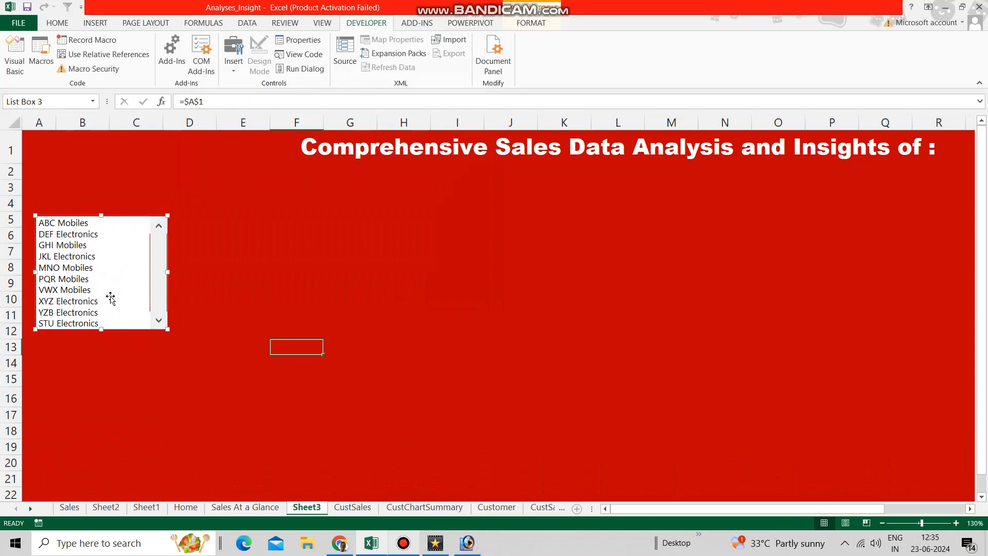
pyautogui.click(219, 278)
# - Test the list box's link to cell A1 by selecting successive customers from DEF Electronics to VWX Mobiles
pyautogui.click(34, 149)
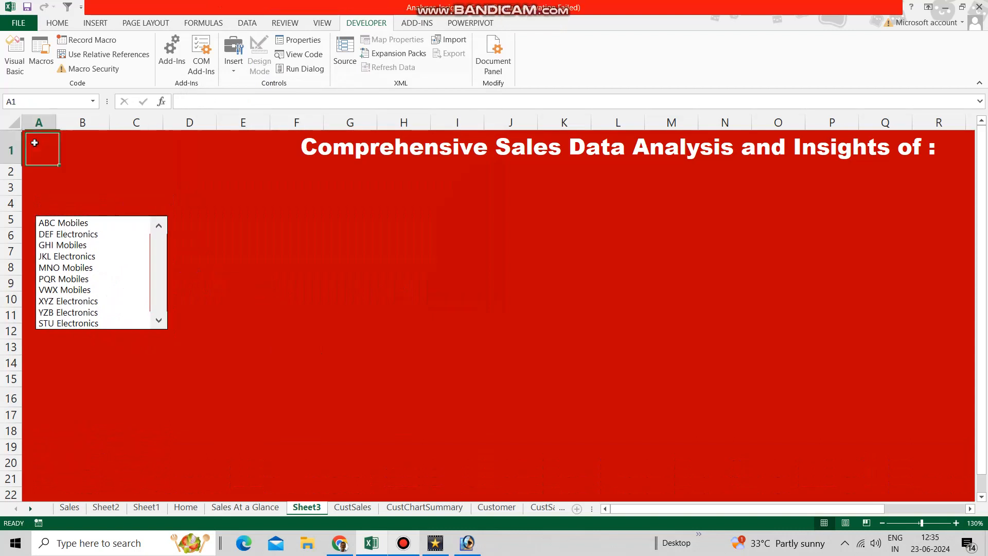
pyautogui.click(61, 22)
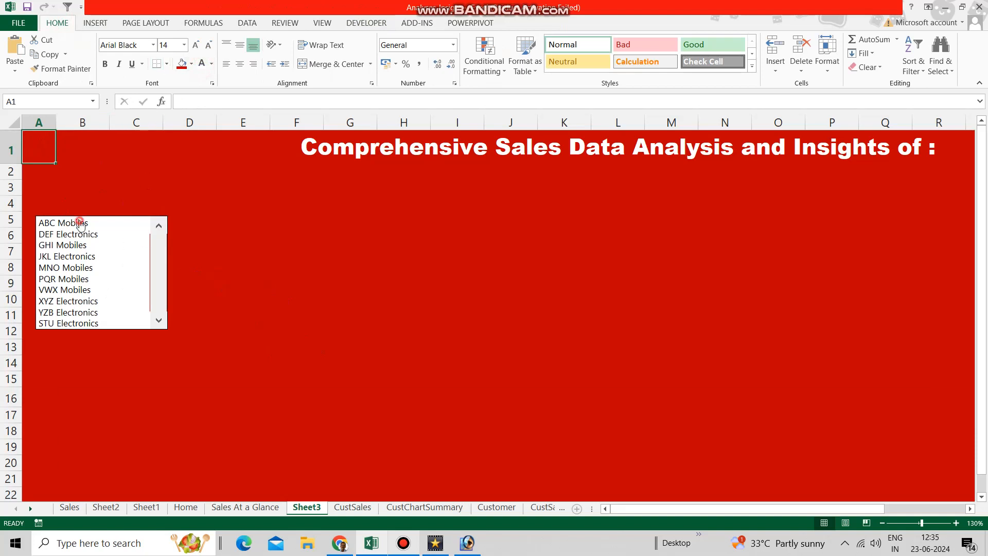
pyautogui.click(73, 237)
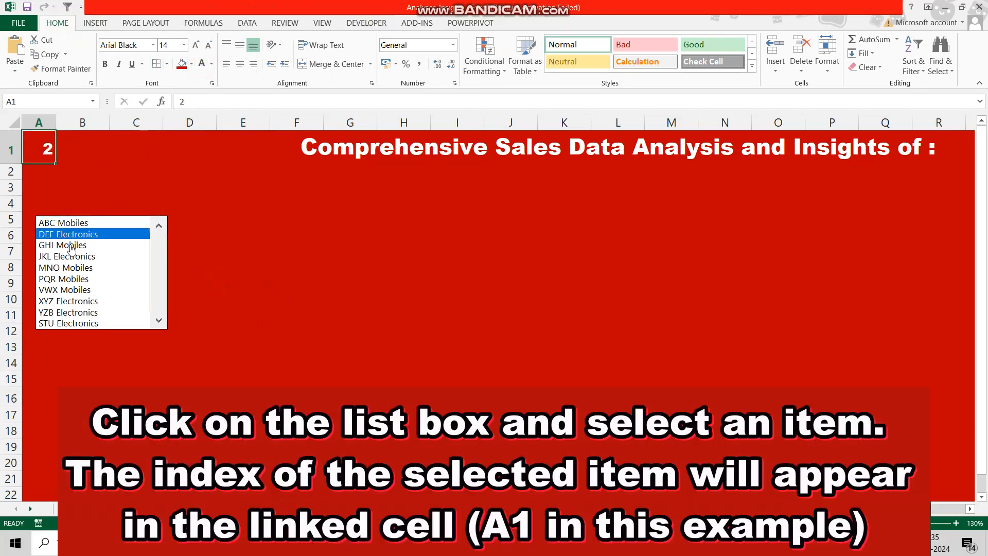
pyautogui.click(66, 246)
pyautogui.click(69, 258)
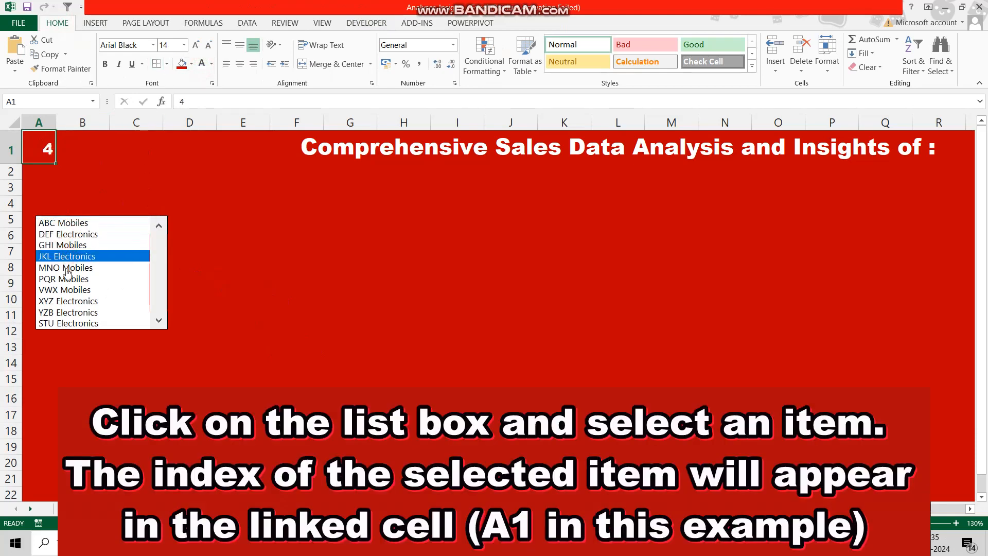
pyautogui.click(67, 268)
pyautogui.click(65, 279)
pyautogui.click(64, 289)
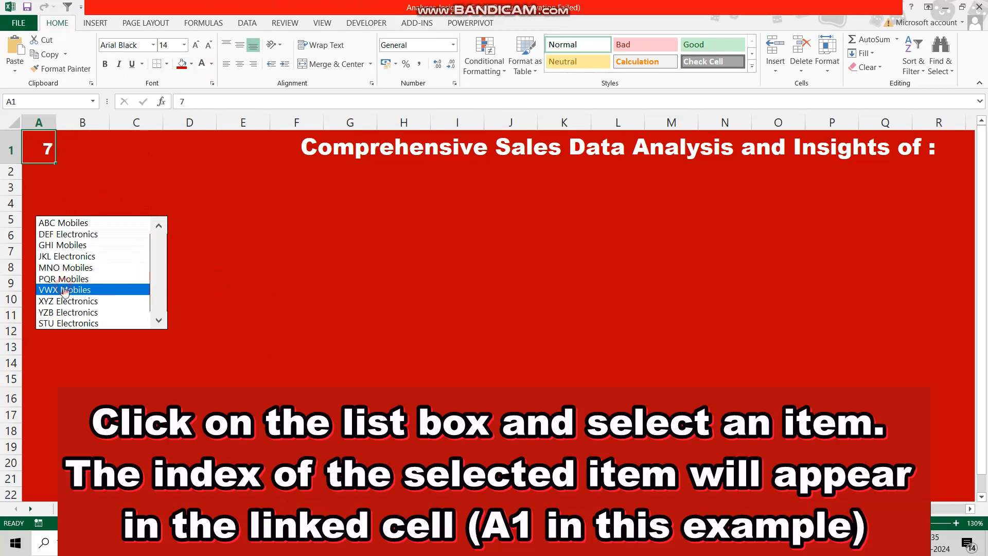
# - Start an INDEX formula in cell E3 with the absolute customer name range Customer!$B$2:$B$11 as its array
pyautogui.click(247, 188)
pyautogui.write('=index')
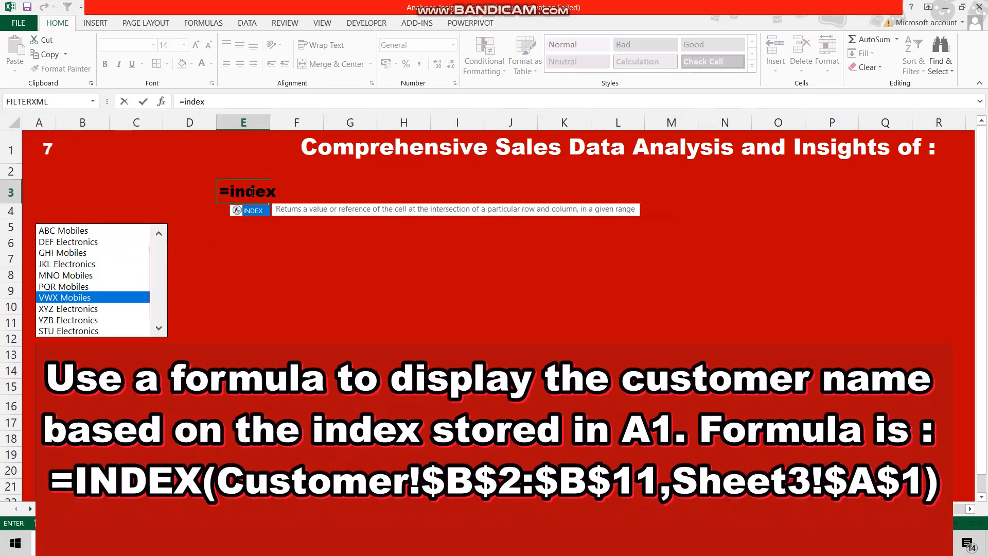
pyautogui.press('Tab')
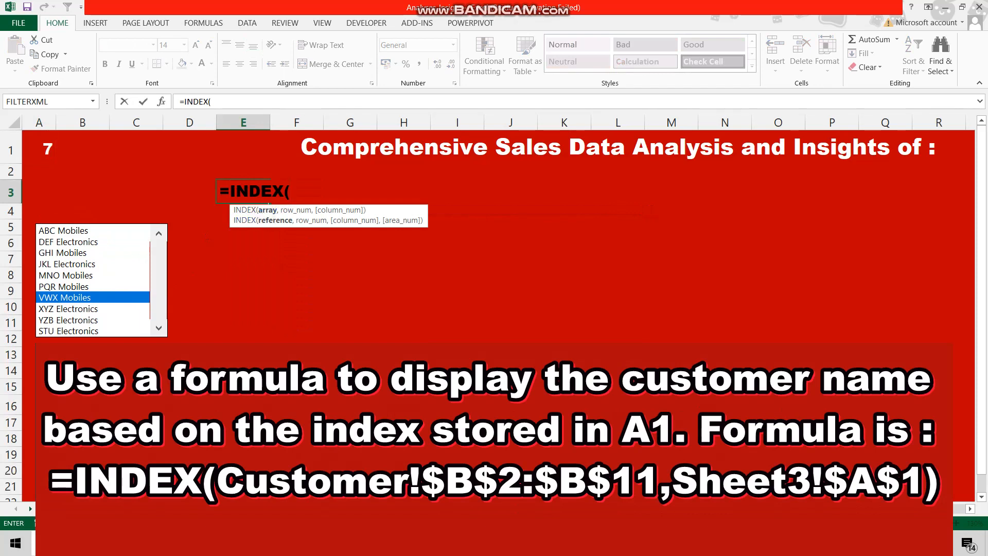
pyautogui.click(494, 507)
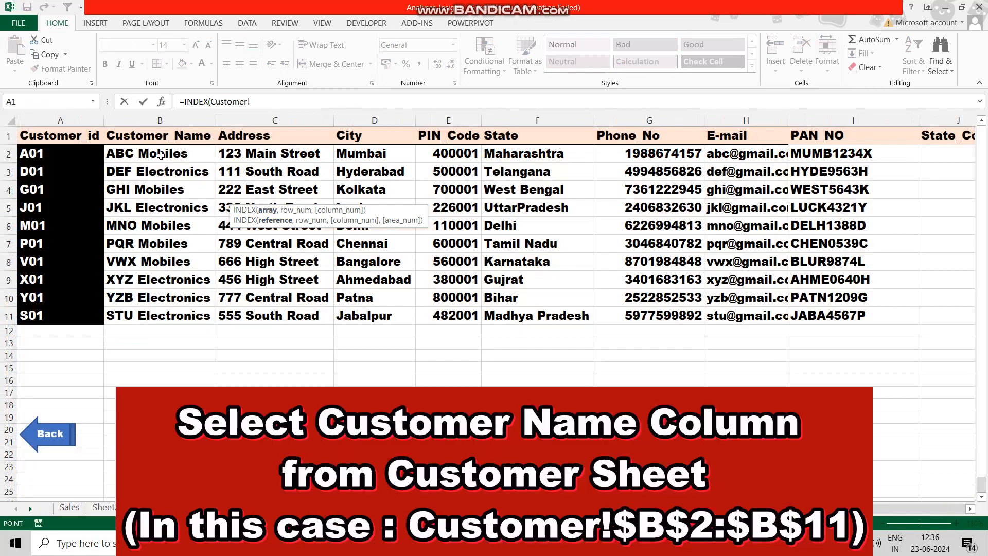
pyautogui.moveTo(161, 155); pyautogui.dragTo(157, 313)
pyautogui.press('F4')
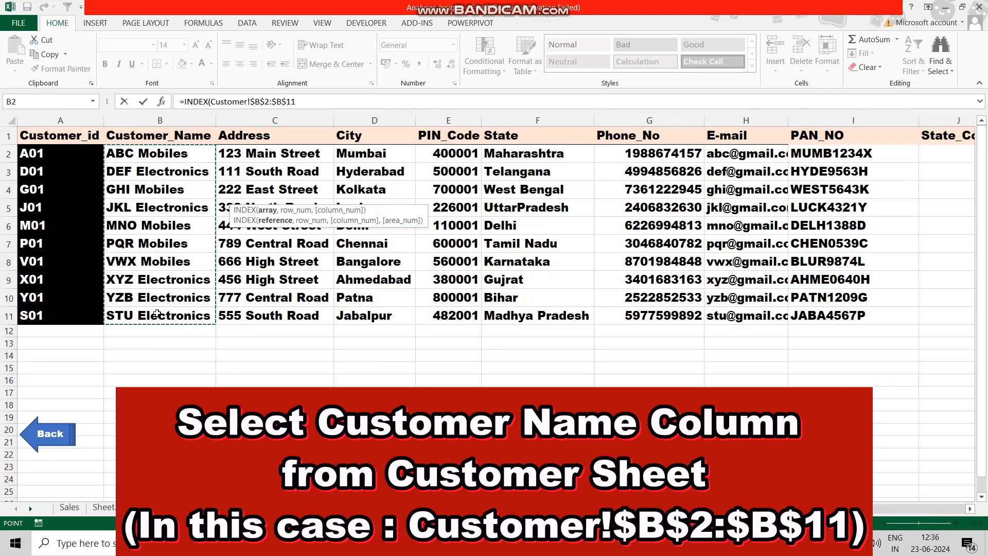
pyautogui.write(',')
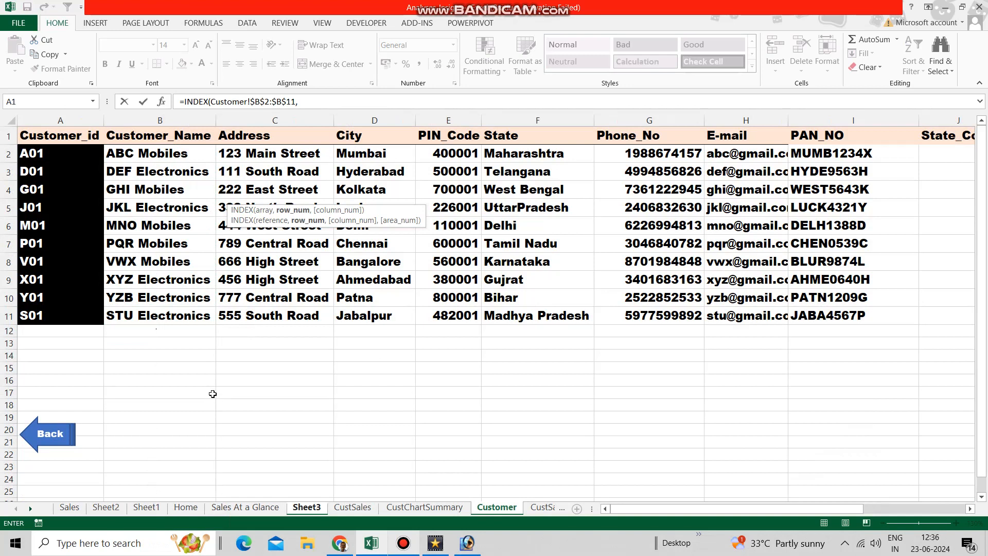
# - Complete E3's INDEX formula with Sheet3!$A$1 as the row number and colour the cell's text white
pyautogui.click(302, 507)
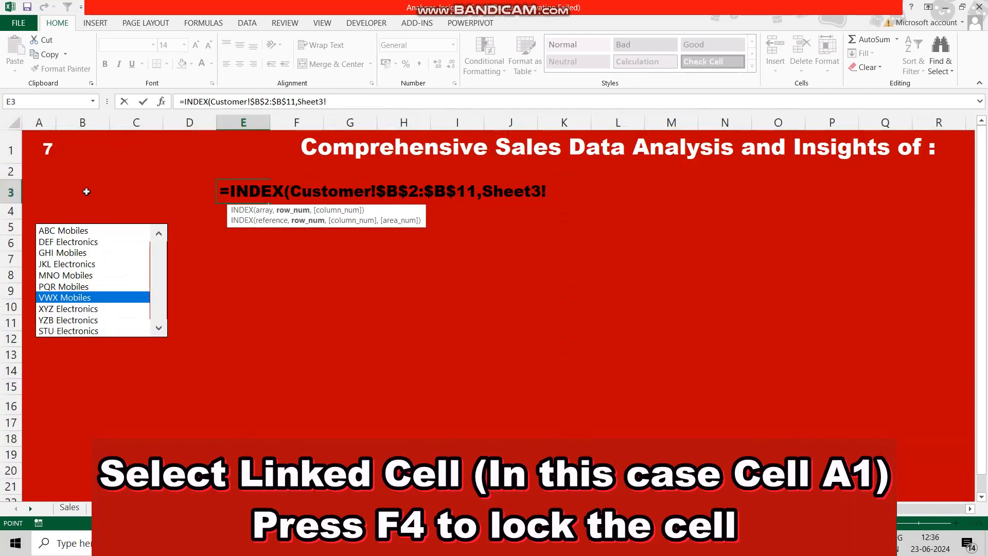
pyautogui.click(43, 146)
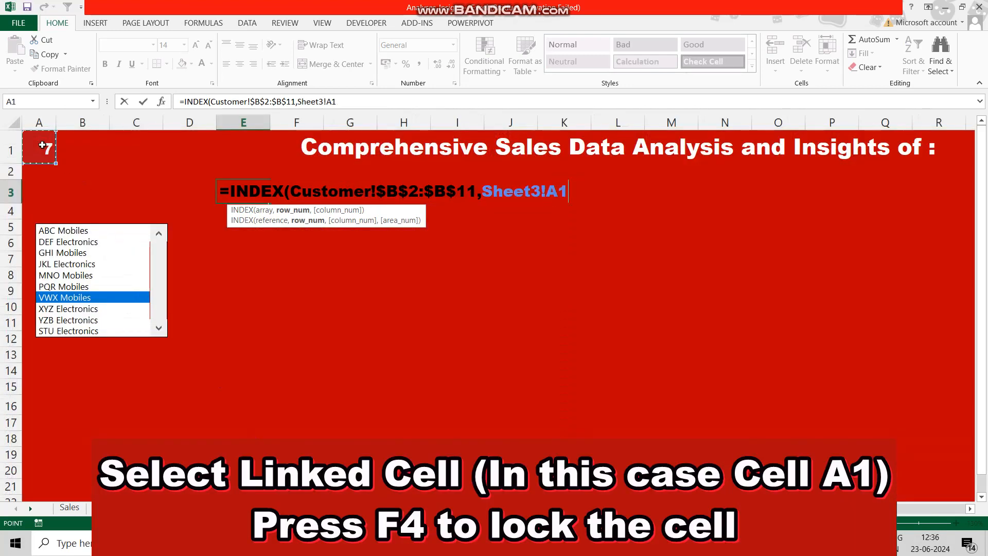
pyautogui.press('F4')
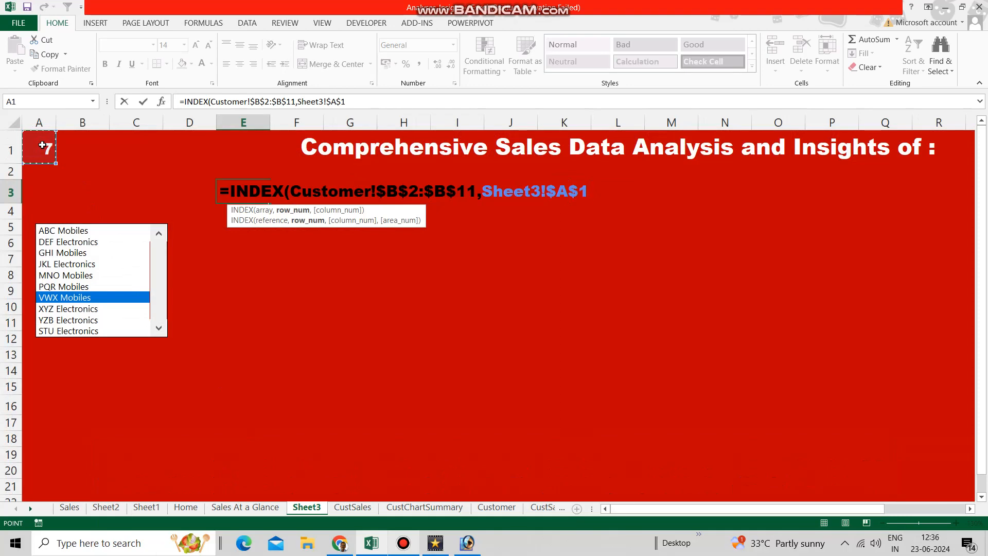
pyautogui.write(')')
pyautogui.hotkey('ctrl', 'Return')
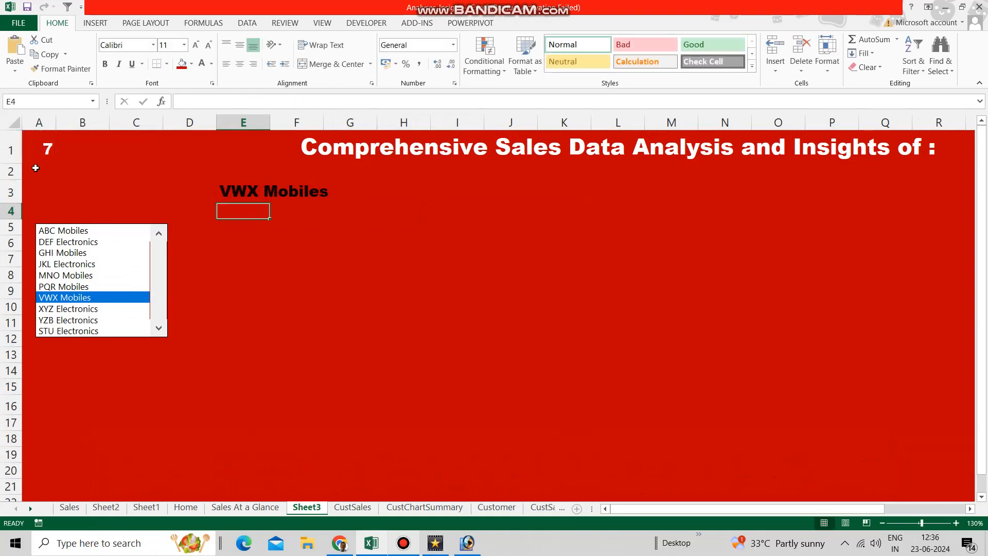
pyautogui.click(201, 64)
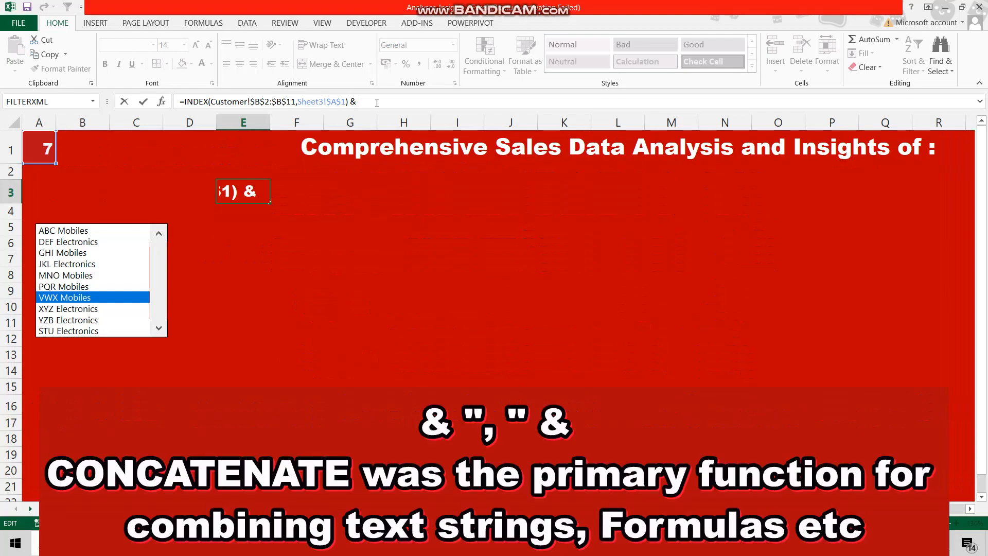
# - Append the customer's address to E3's formula with & ", " & INDEX(Customer!$C$2:$C$11,Sheet3!A1)
pyautogui.write('", " ')
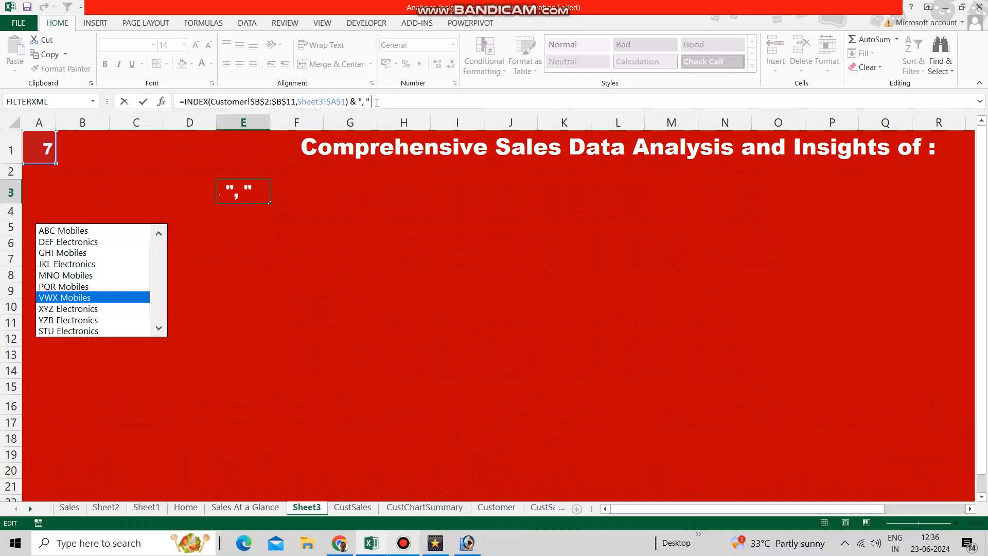
pyautogui.write('& INDEX')
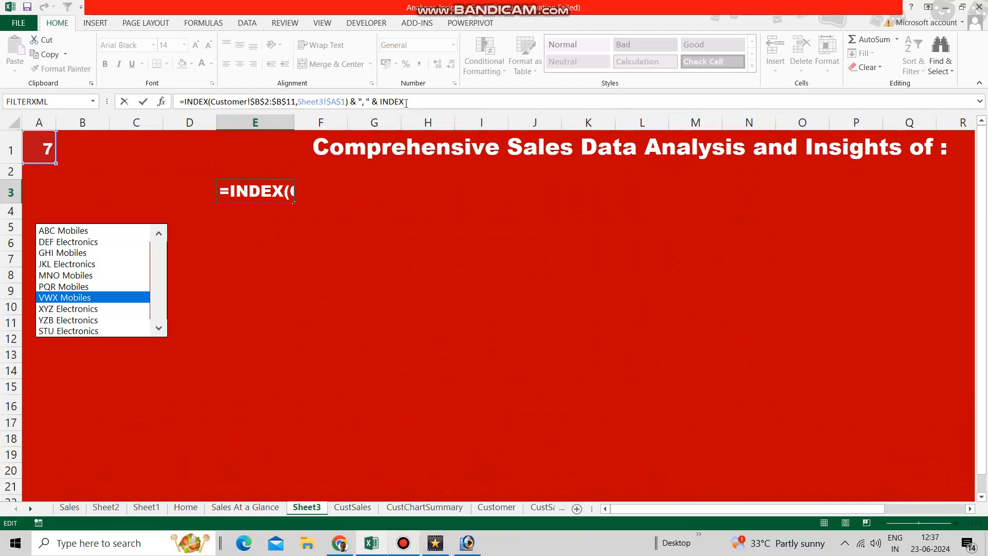
pyautogui.write('(')
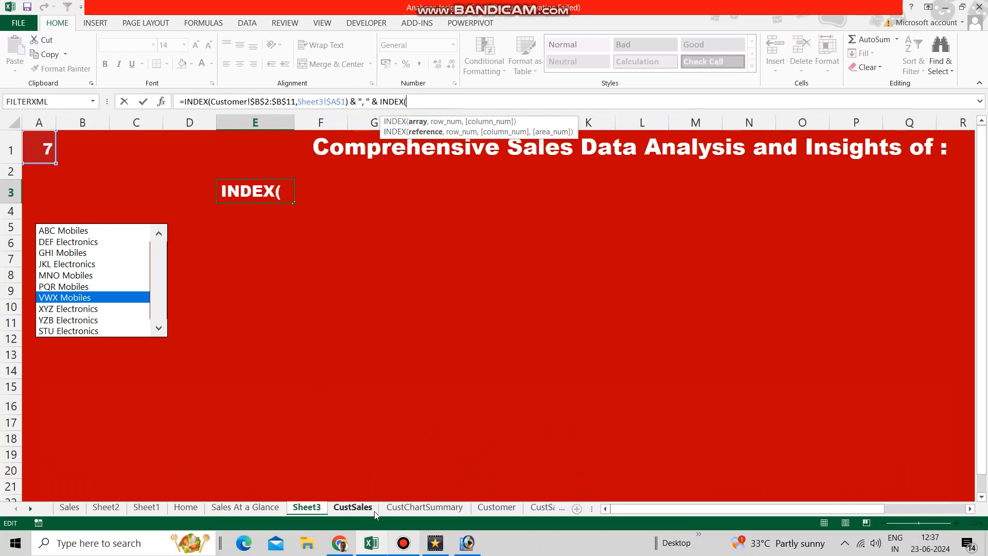
pyautogui.click(497, 507)
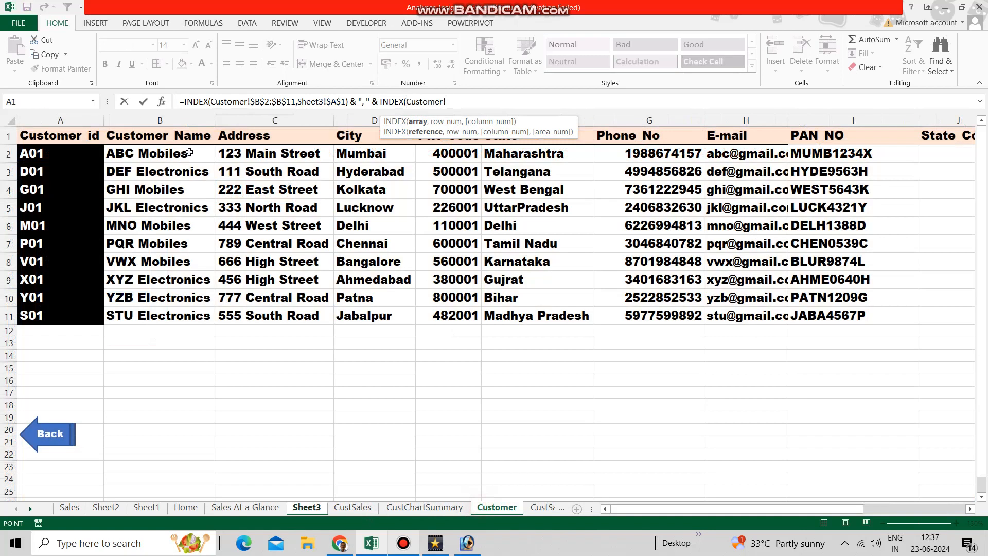
pyautogui.moveTo(241, 154); pyautogui.dragTo(249, 313)
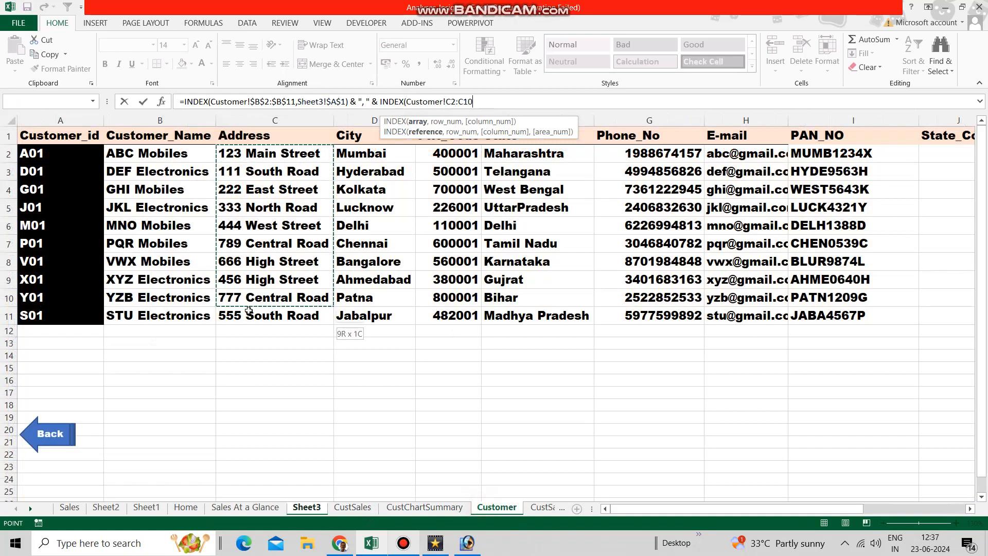
pyautogui.press('F4')
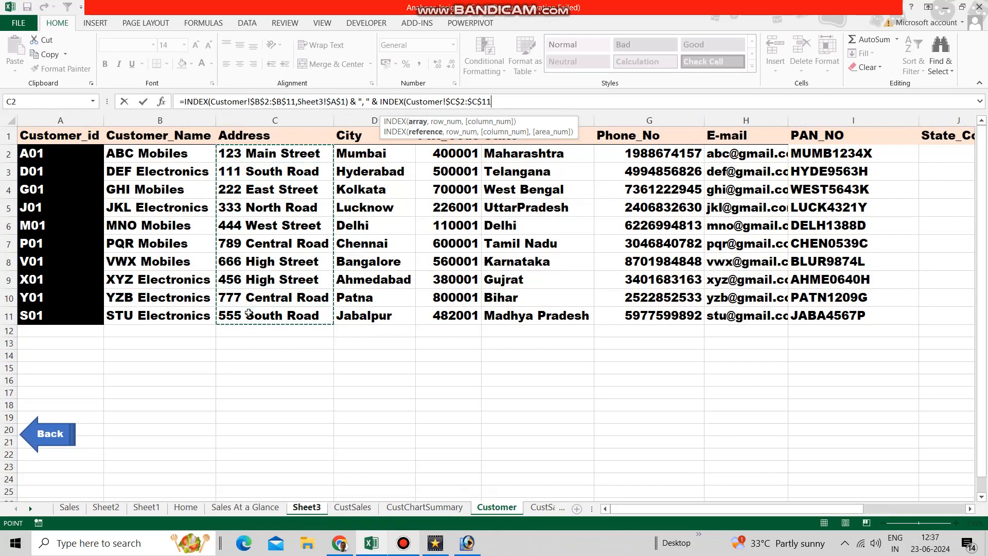
pyautogui.write(',')
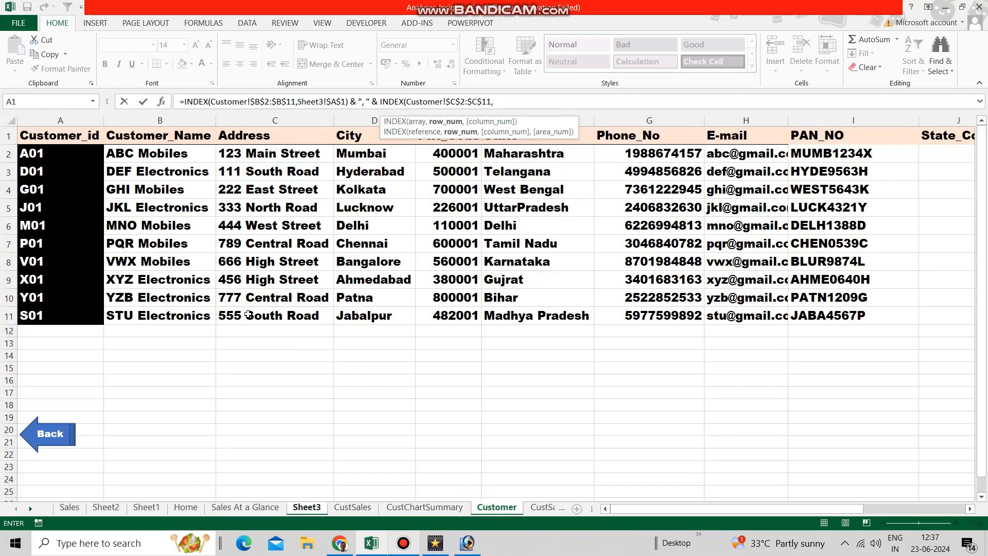
pyautogui.click(305, 507)
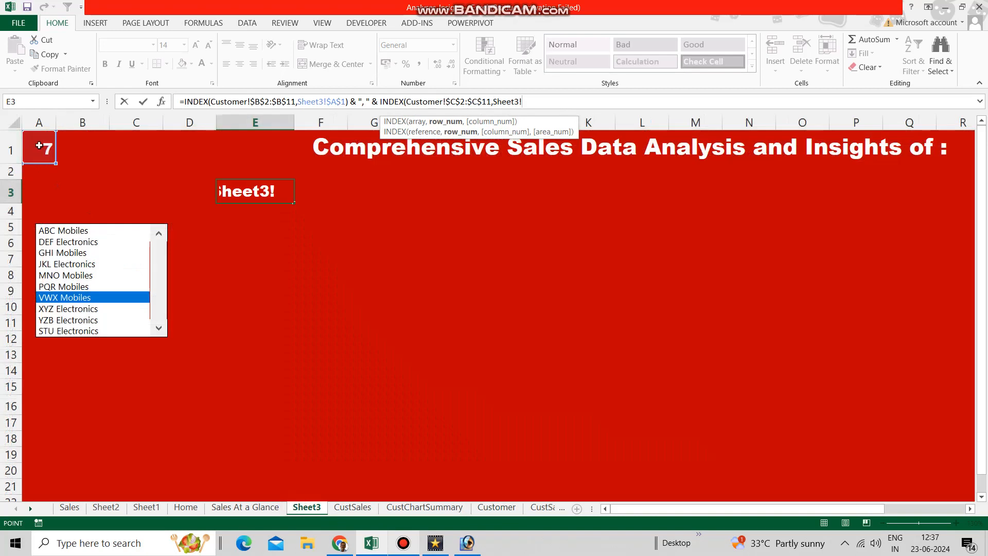
pyautogui.click(39, 146)
pyautogui.write(')')
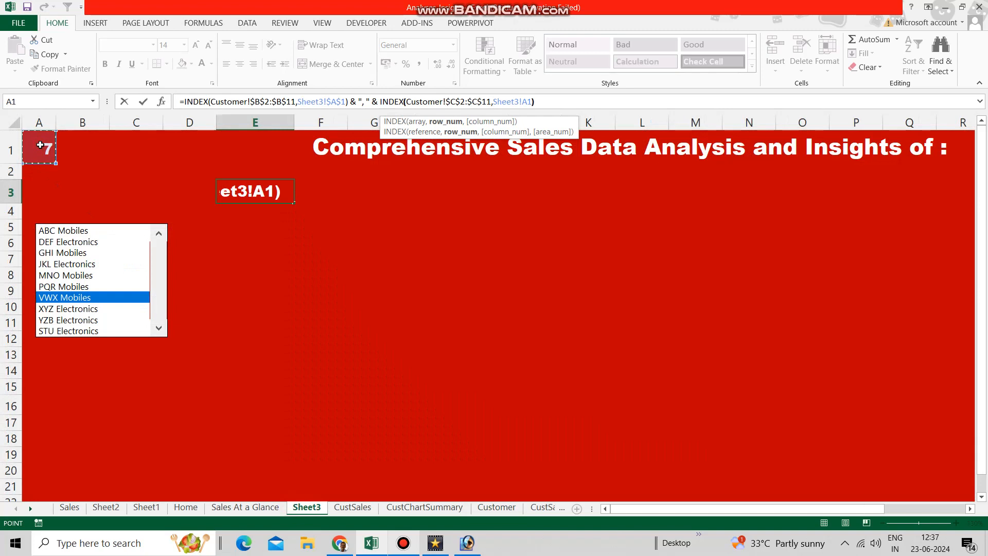
pyautogui.press('Return')
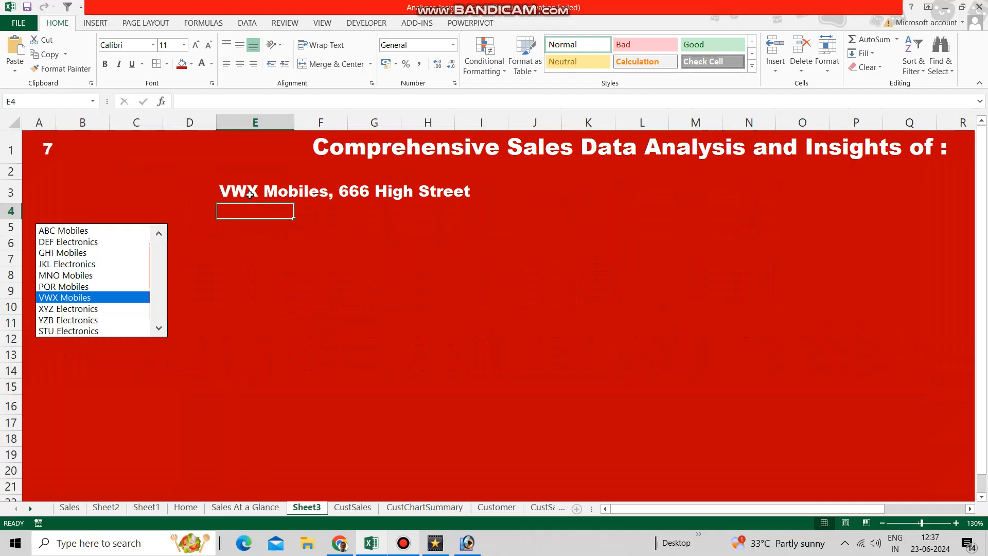
# - Copy the comma-and-address INDEX part of E3's formula and paste it twice at the formula's end
pyautogui.click(264, 190)
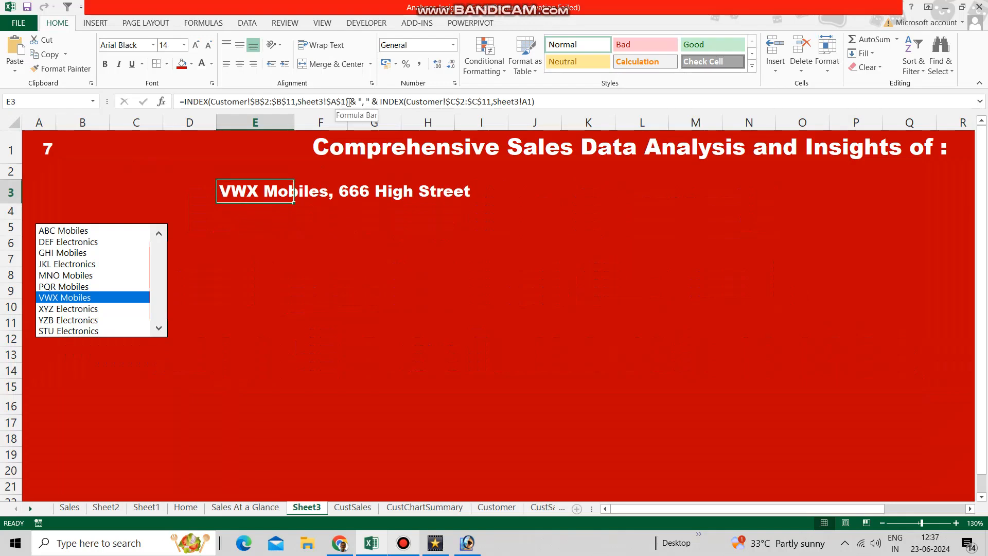
pyautogui.moveTo(350, 102); pyautogui.dragTo(542, 101)
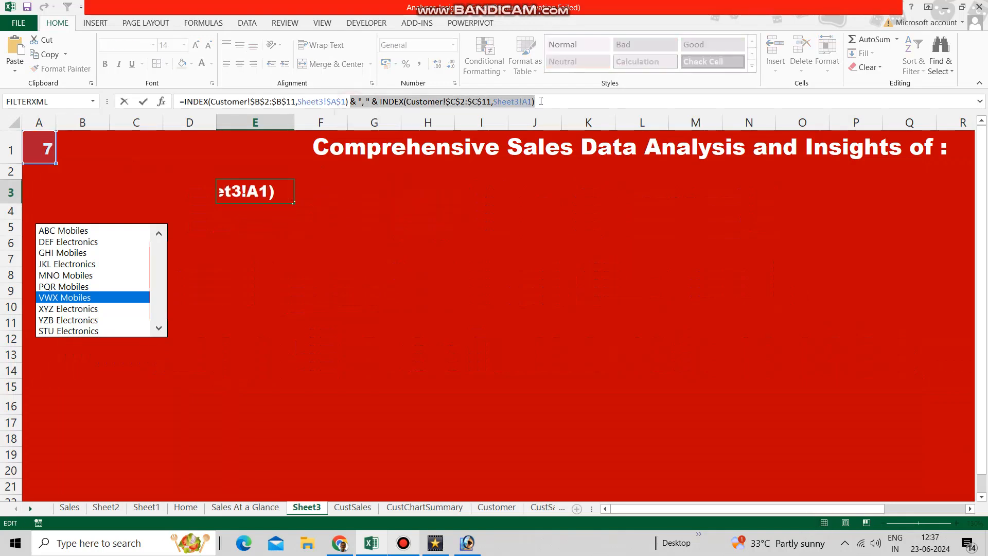
pyautogui.click(540, 101)
pyautogui.hotkey('ctrl', 'v')
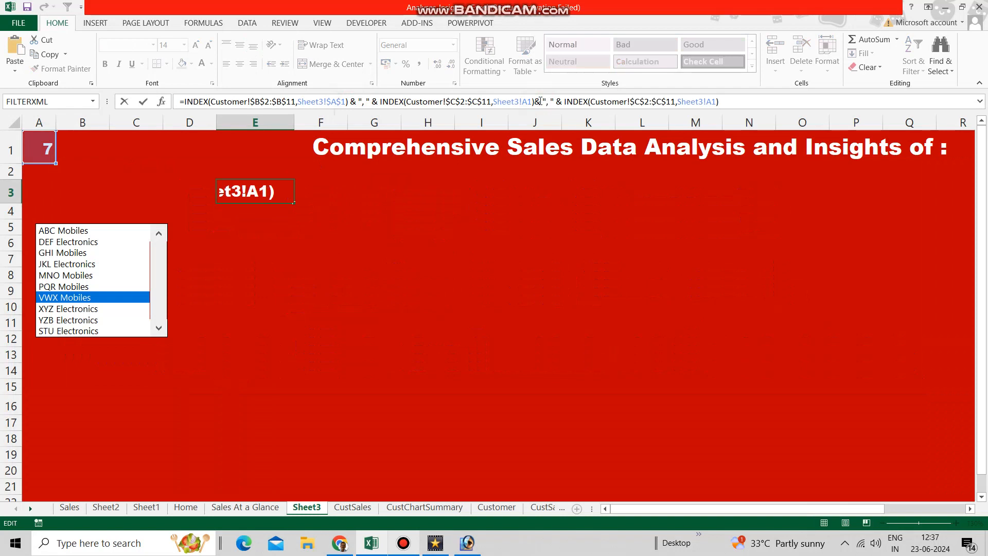
pyautogui.hotkey('ctrl', 'v')
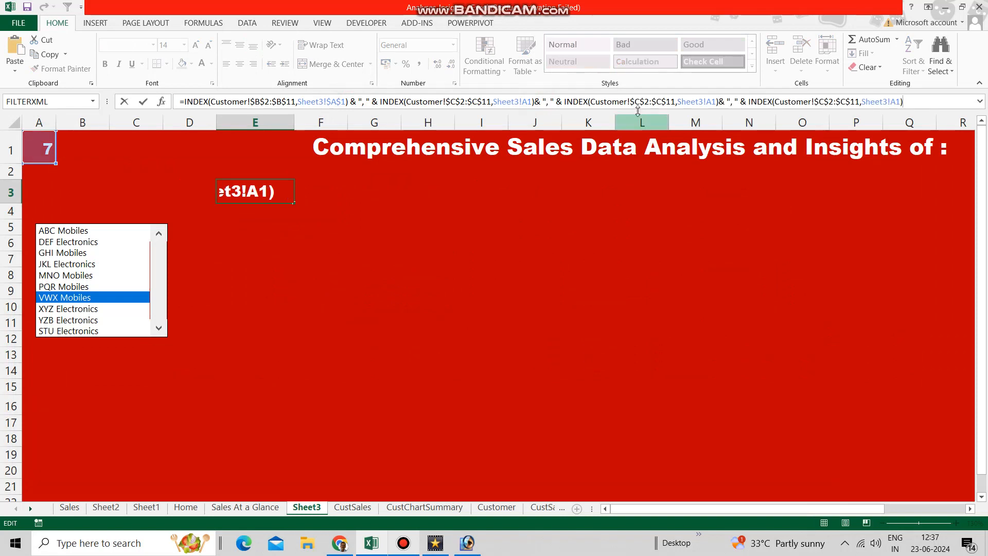
# - Change the first pasted INDEX range in E3's formula to the City column, Customer!$D$2:$D$11
pyautogui.click(640, 101)
pyautogui.press('BackSpace')
pyautogui.write('D')
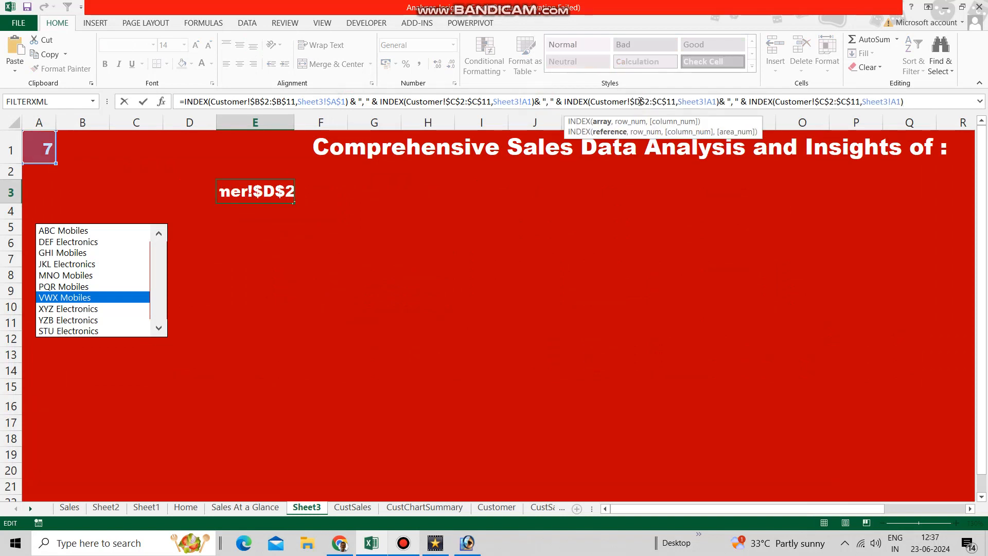
pyautogui.click(658, 102)
pyautogui.press('BackSpace')
pyautogui.write('D')
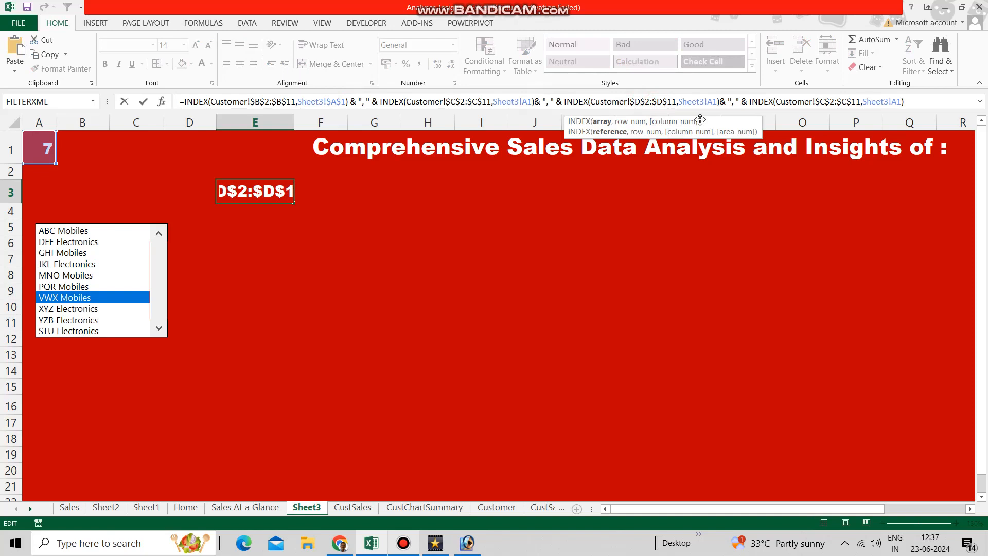
# - Change the last INDEX range in E3's formula to the PIN code column, Customer!$E$2:$E$11, and commit the formula
pyautogui.click(824, 101)
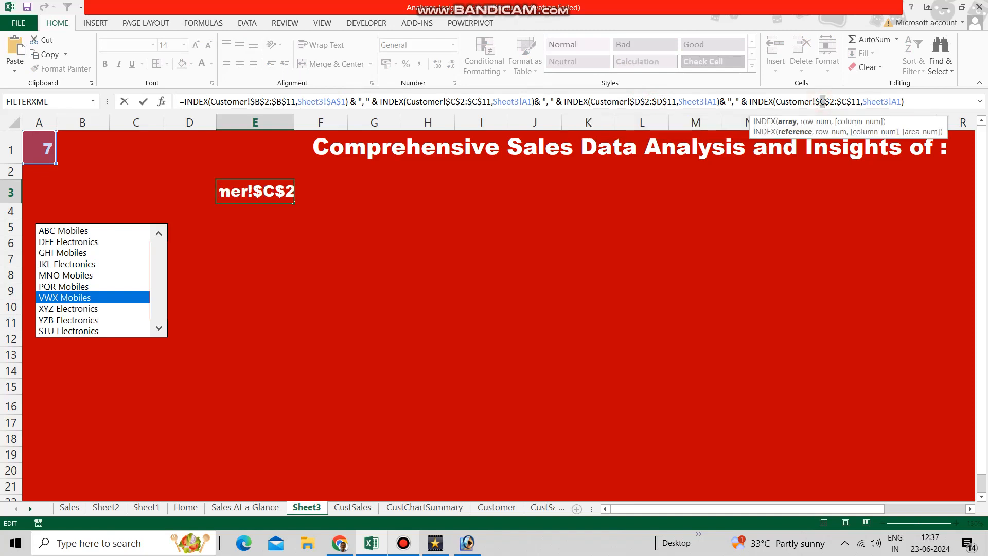
pyautogui.press('BackSpace')
pyautogui.write('E')
pyautogui.doubleClick(844, 102)
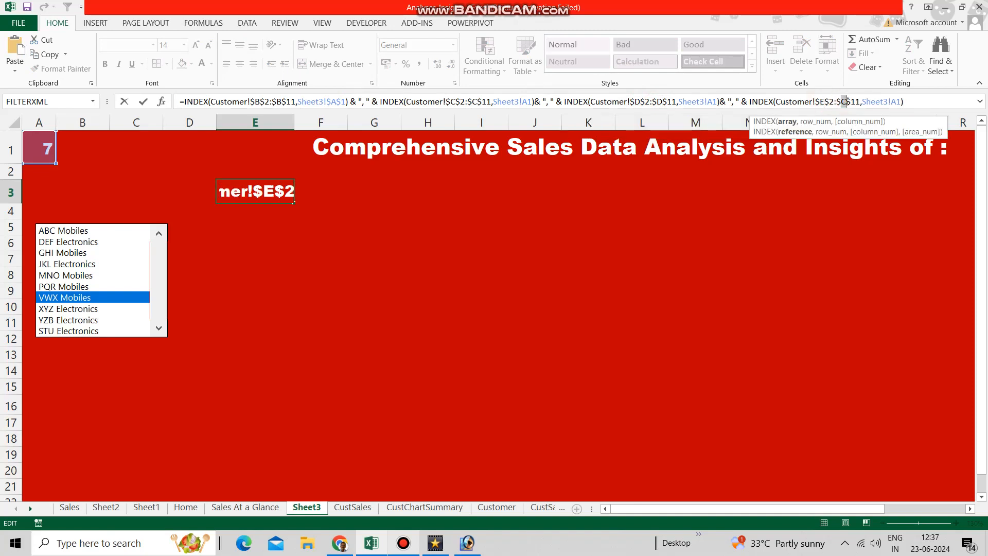
pyautogui.write('E')
pyautogui.press('Return')
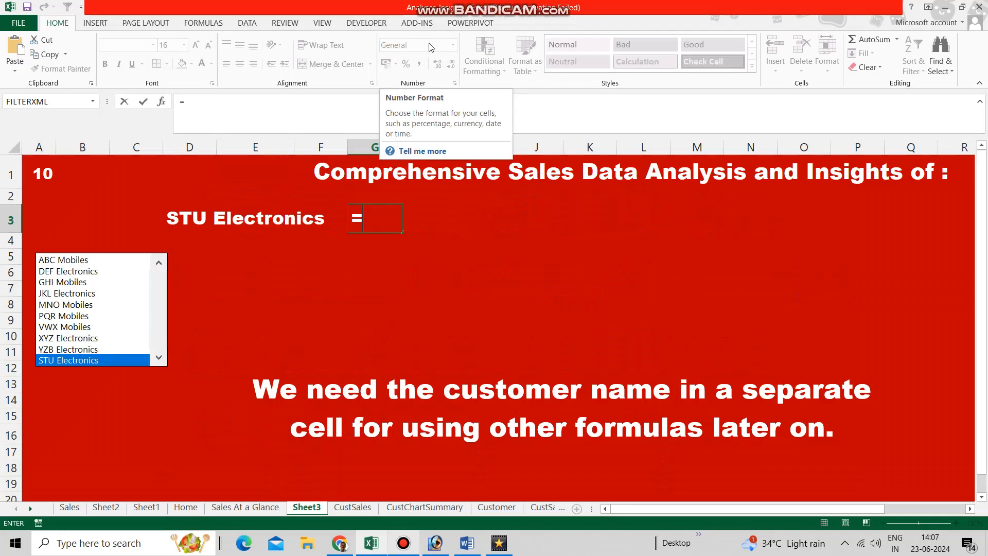
# - Start a VLOOKUP formula in cell G3 with the customer name cell $D$3 as the absolute lookup value
pyautogui.write('v')
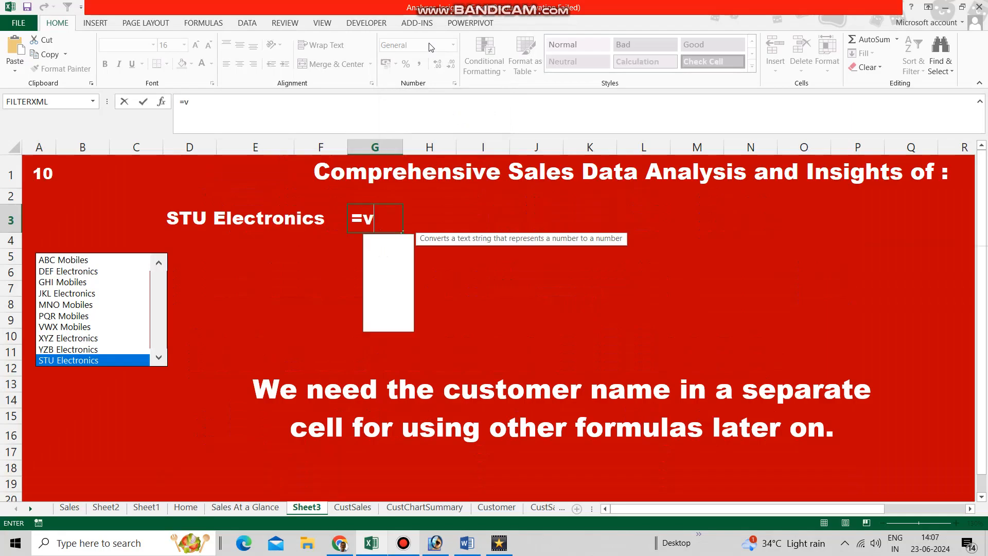
pyautogui.write('look')
pyautogui.press('Tab')
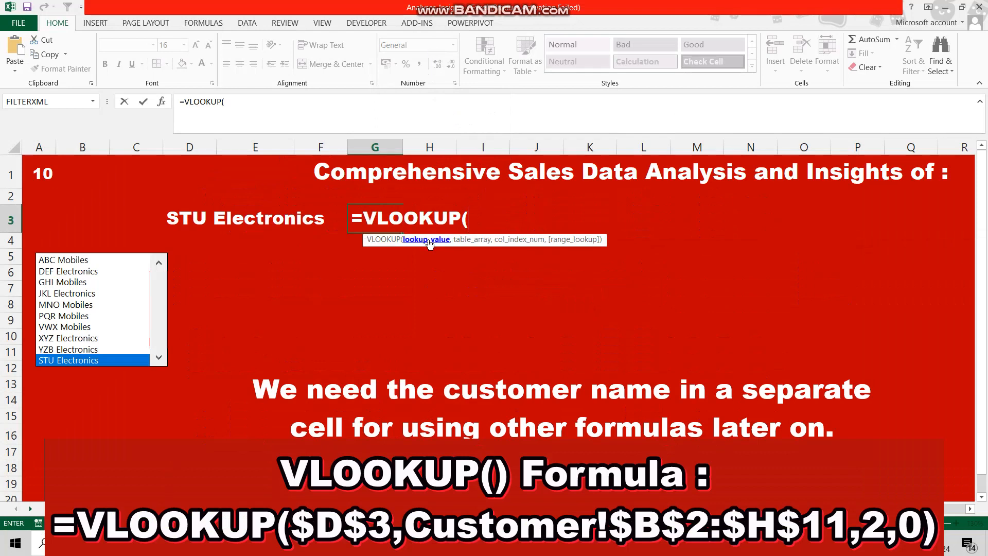
pyautogui.click(176, 220)
pyautogui.press('F4')
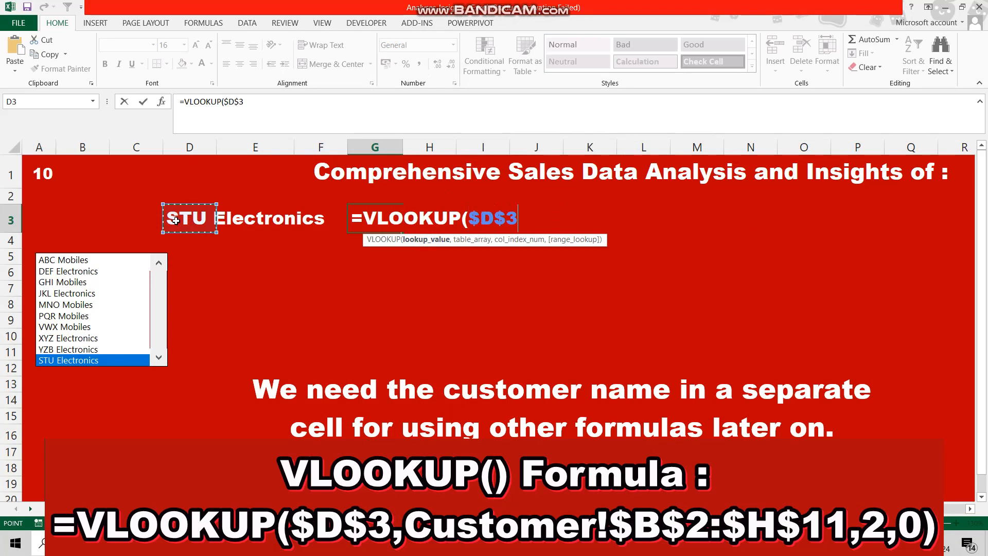
# - Complete G3's VLOOKUP with table array Customer!$B$2:$H$11, column index 2 and exact match 0, and commit the formula
pyautogui.write(',Customer!')
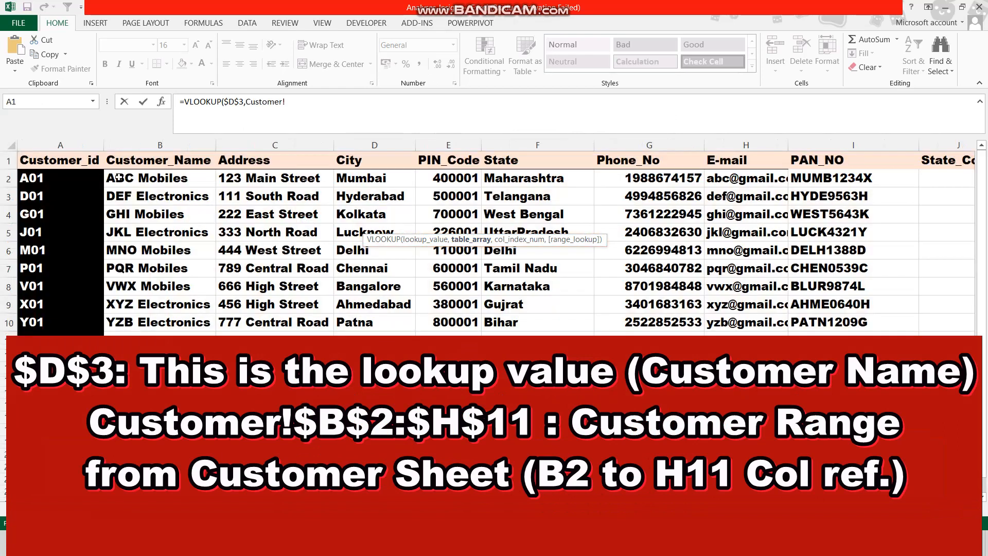
pyautogui.moveTo(122, 176); pyautogui.dragTo(749, 339)
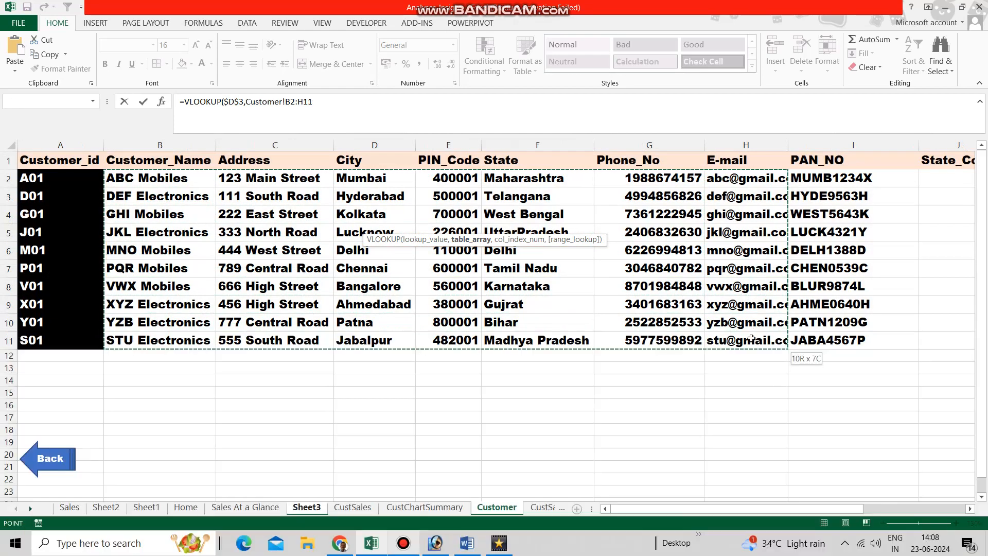
pyautogui.press('F4')
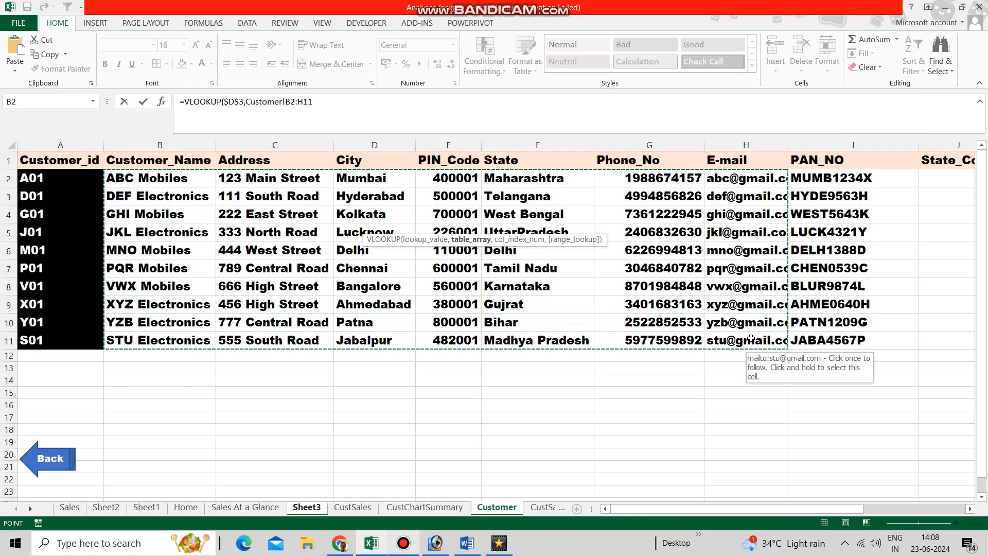
pyautogui.write(',2')
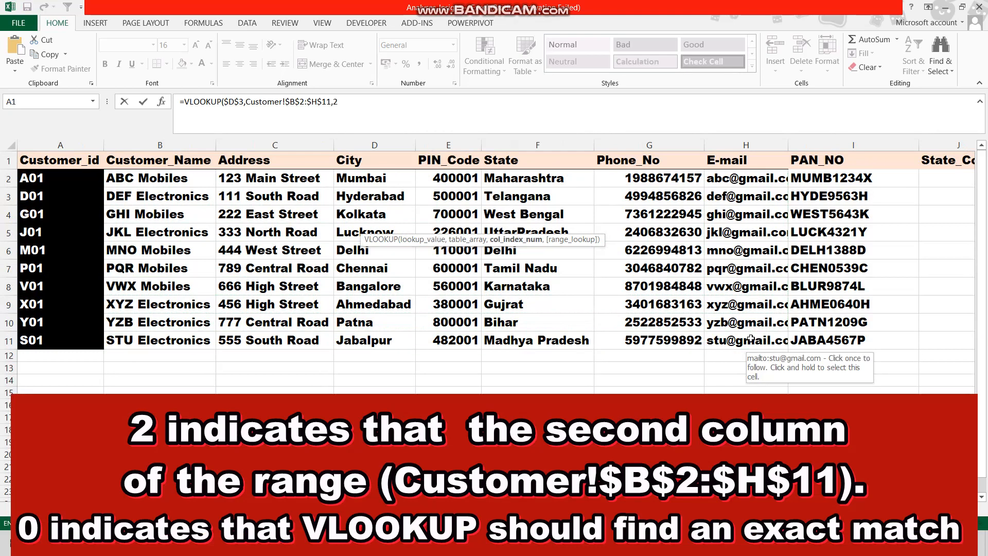
pyautogui.write(',')
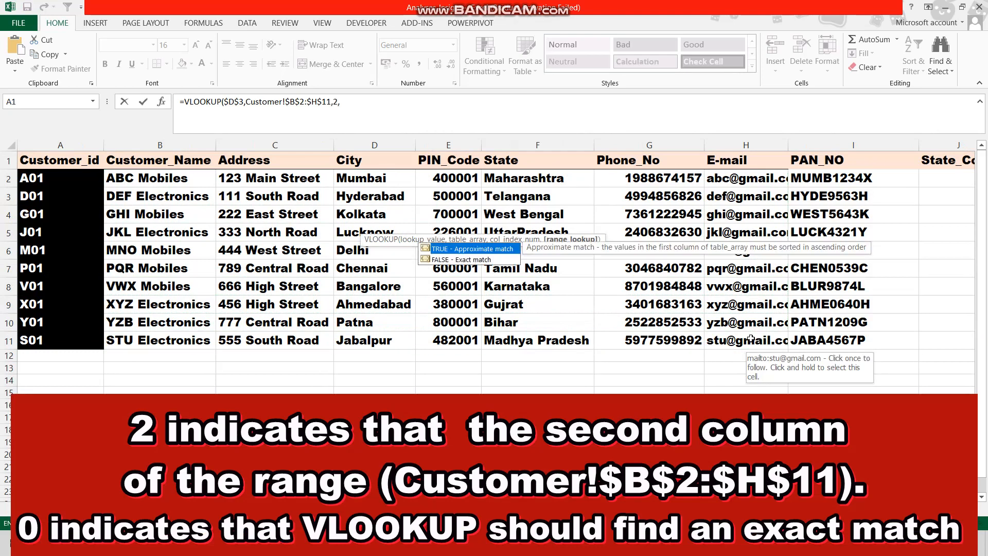
pyautogui.write('0)')
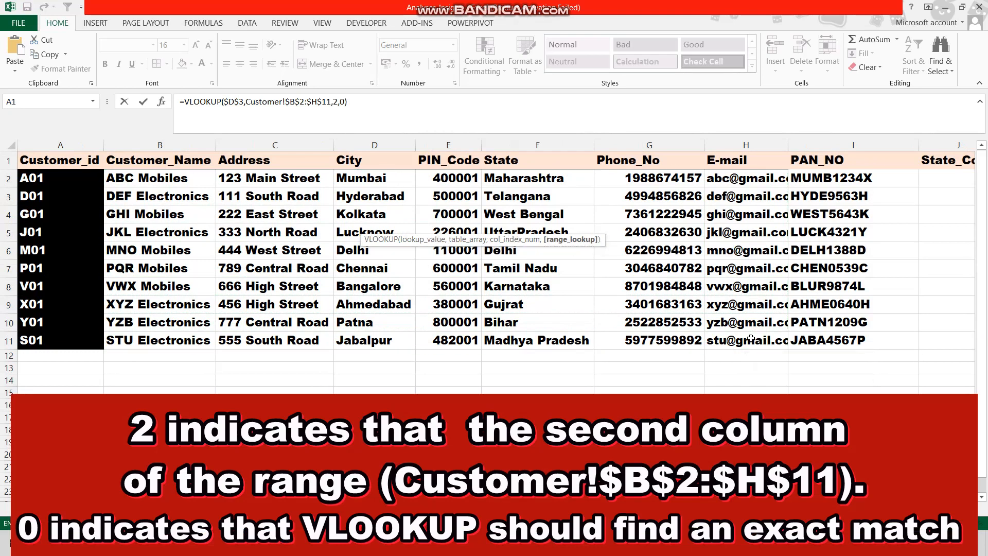
pyautogui.press('Return')
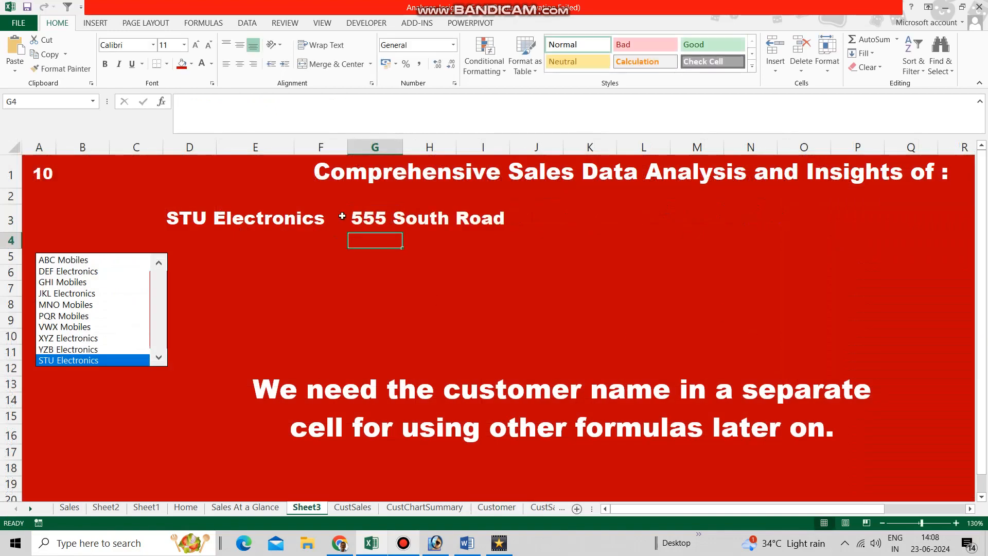
# - Append the comma separator & ", "& to the end of G3's VLOOKUP formula
pyautogui.press('Up')
pyautogui.click(350, 102)
pyautogui.write('& ')
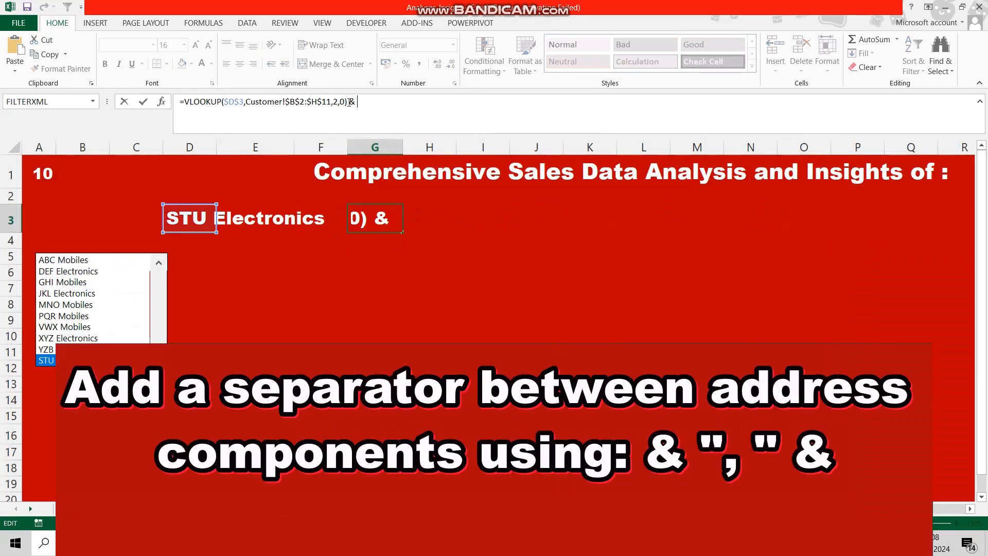
pyautogui.write('", "&')
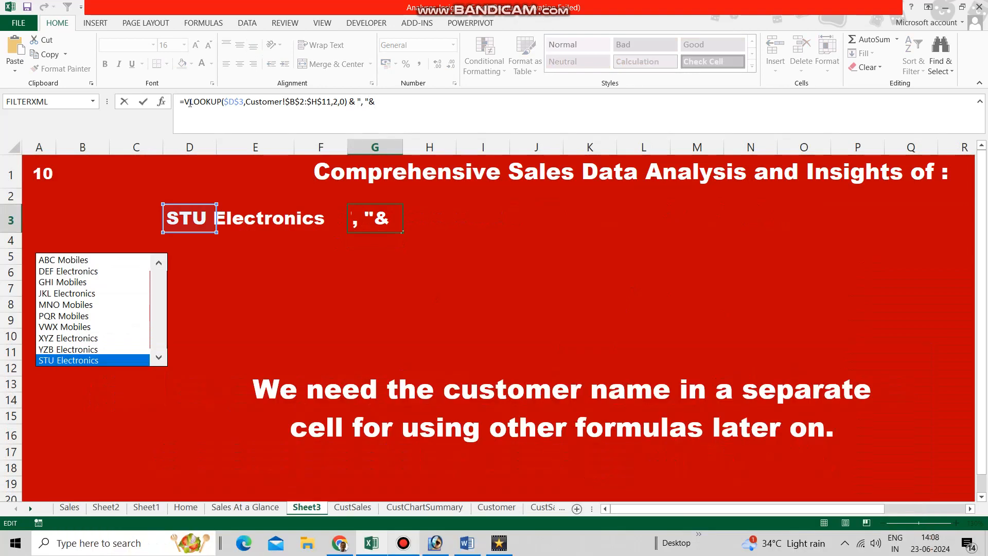
# - Duplicate G3's VLOOKUP after the separator, set the copy's column index to 3, and commit the formula
pyautogui.moveTo(187, 103); pyautogui.dragTo(349, 103)
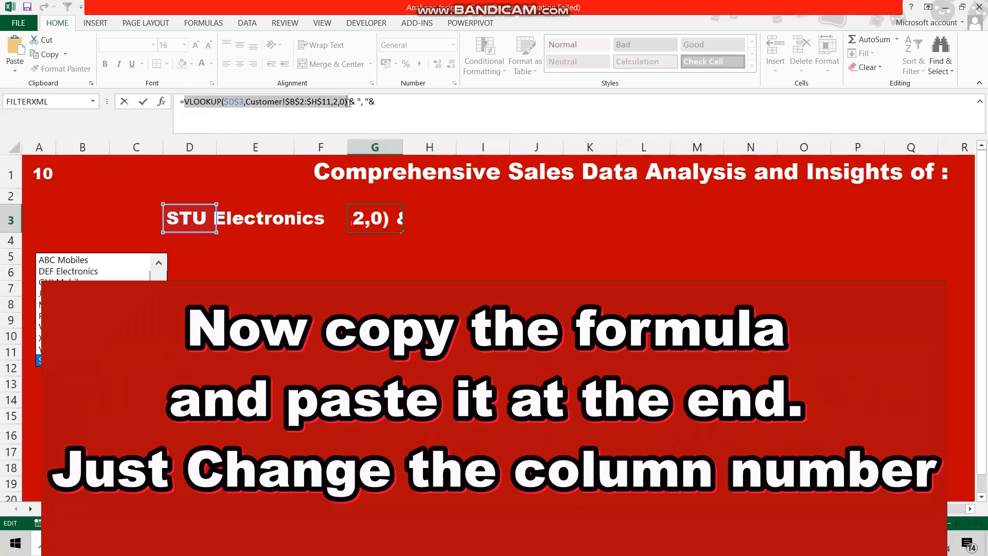
pyautogui.hotkey('ctrl', 'c')
pyautogui.click(383, 103)
pyautogui.hotkey('ctrl', 'v')
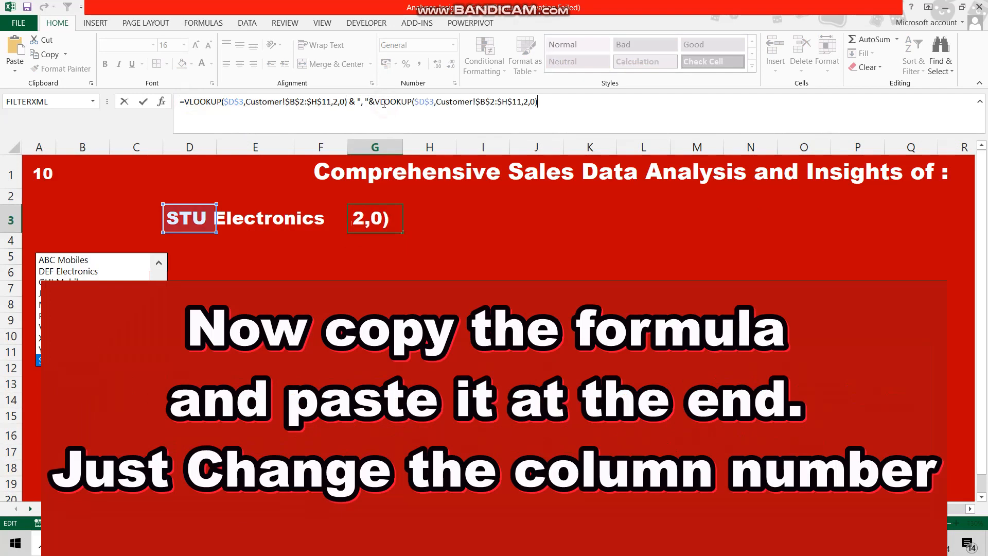
pyautogui.moveTo(525, 102); pyautogui.dragTo(529, 102)
pyautogui.write('3,Customer!$B$2:$H$11,3')
pyautogui.press('Return')
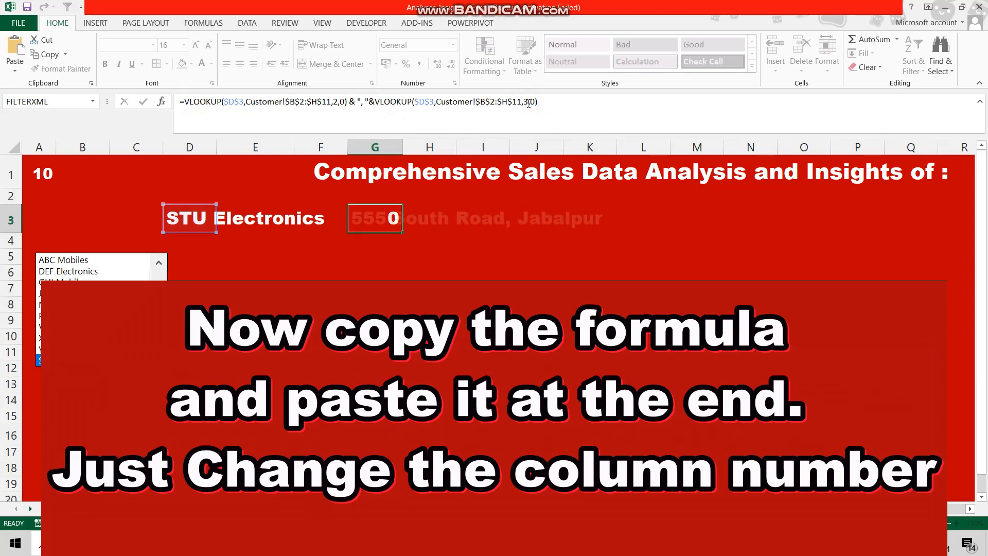
# - Copy the comma separator with the second VLOOKUP in G3's formula and paste it twice at the end
pyautogui.click(375, 224)
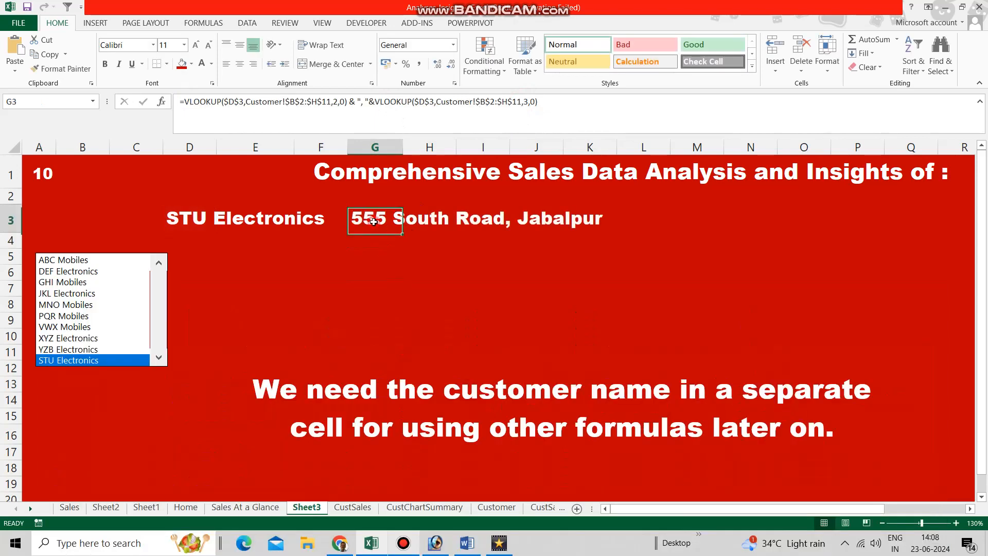
pyautogui.moveTo(349, 101); pyautogui.dragTo(539, 102)
pyautogui.hotkey('ctrl', 'c')
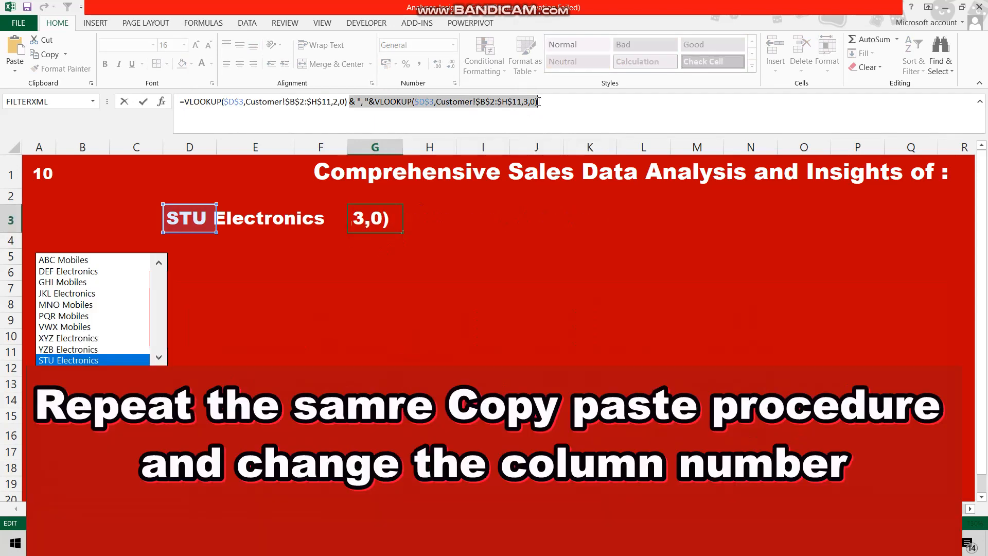
pyautogui.click(541, 106)
pyautogui.hotkey('ctrl', 'v')
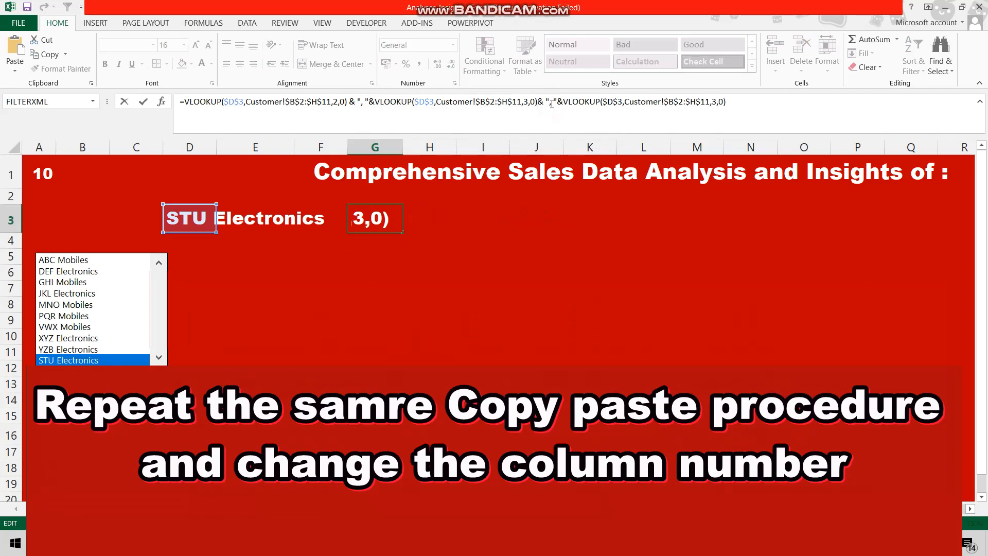
pyautogui.hotkey('ctrl', 'v')
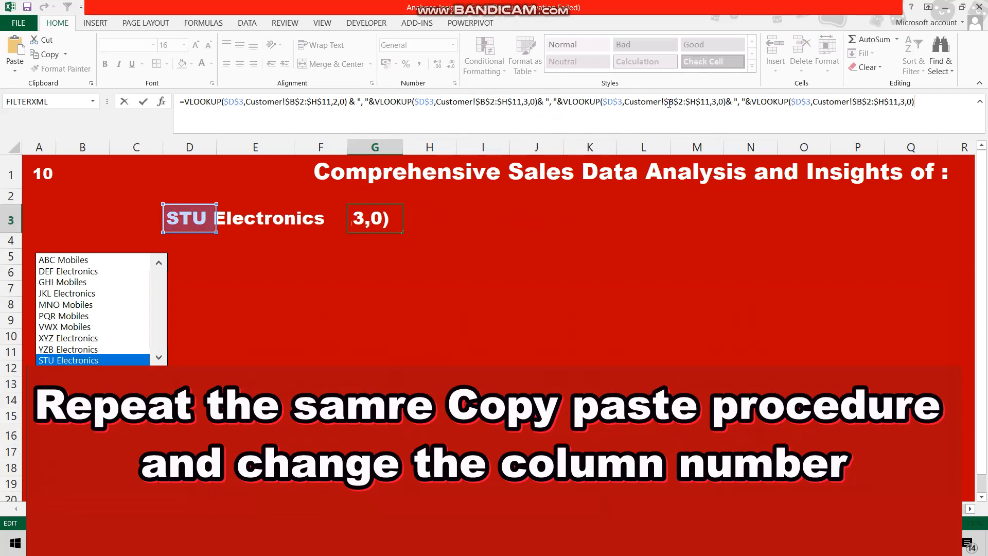
# - Set the column indexes of the two pasted VLOOKUPs in G3 to 4 and 5, and commit the formula
pyautogui.click(717, 103)
pyautogui.write('4')
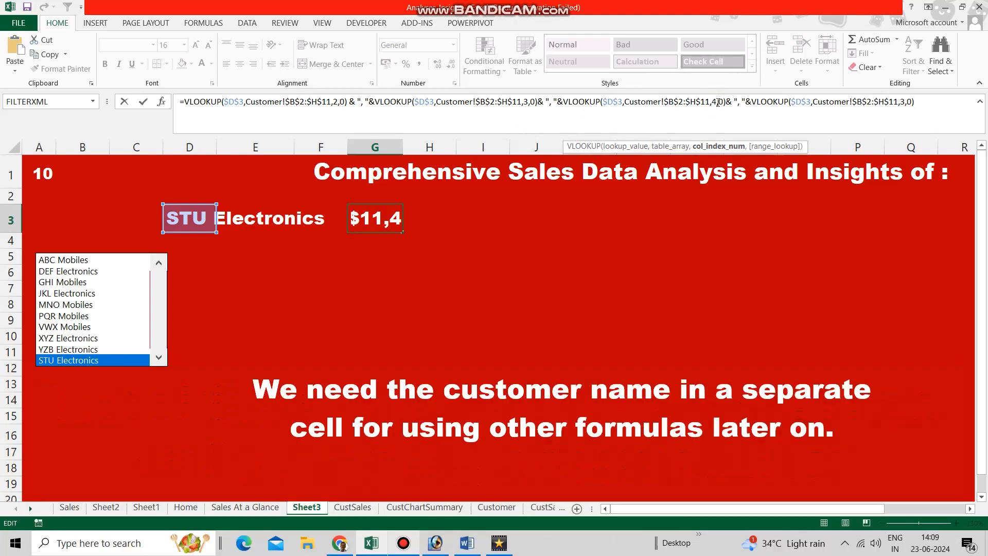
pyautogui.doubleClick(902, 102)
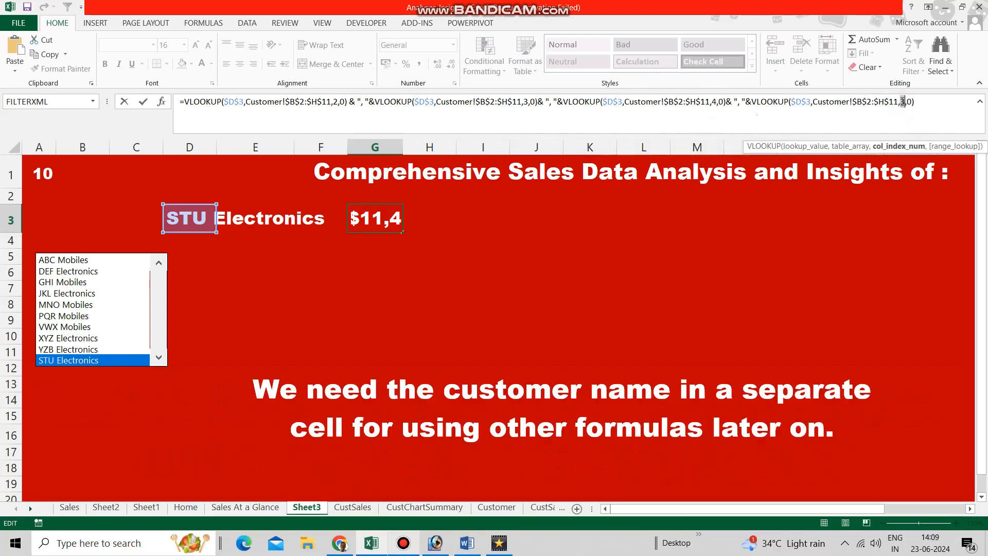
pyautogui.write('5')
pyautogui.press('Return')
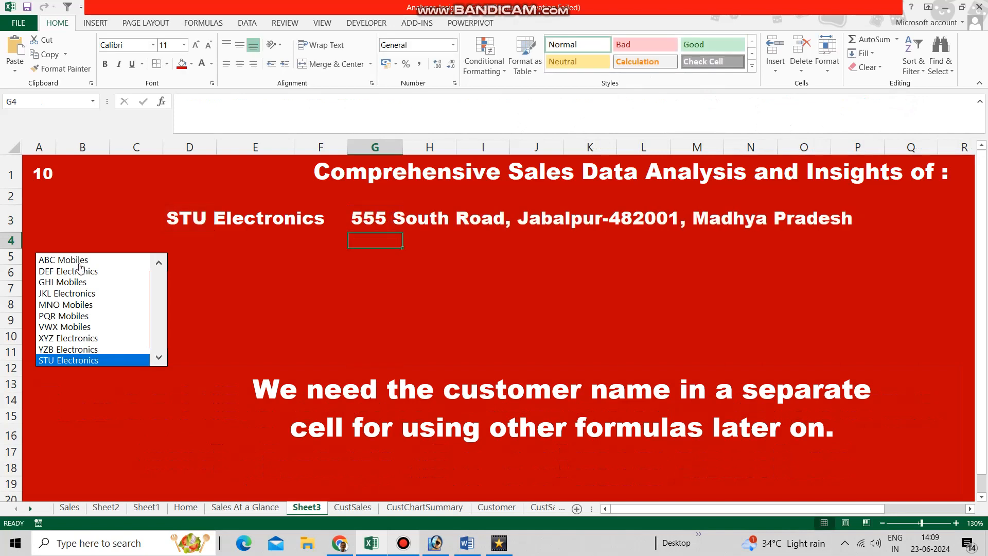
# - Select the customers in the list box one after another, from ABC Mobiles to XYZ Electronics, and check the displayed name and address
pyautogui.click(80, 261)
pyautogui.click(77, 271)
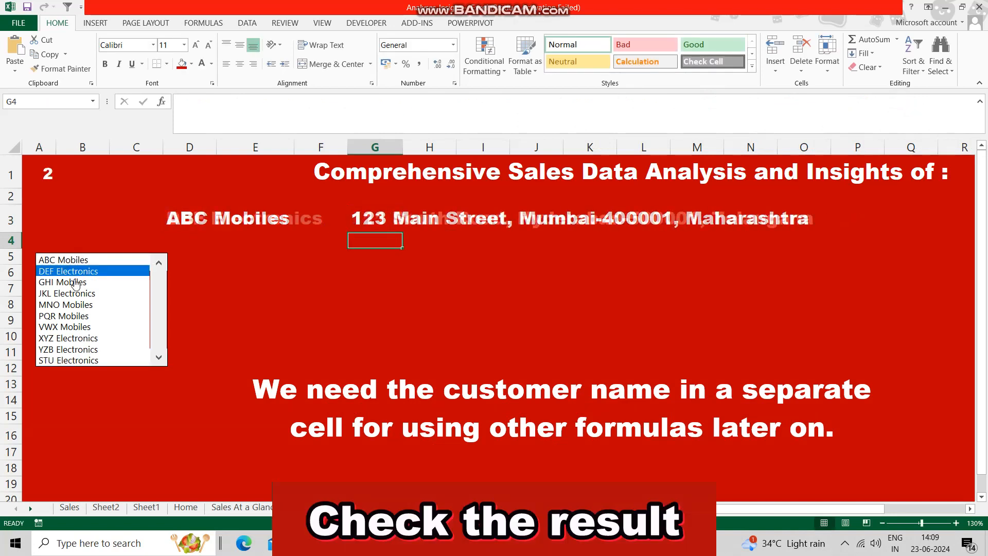
pyautogui.click(74, 283)
pyautogui.click(74, 294)
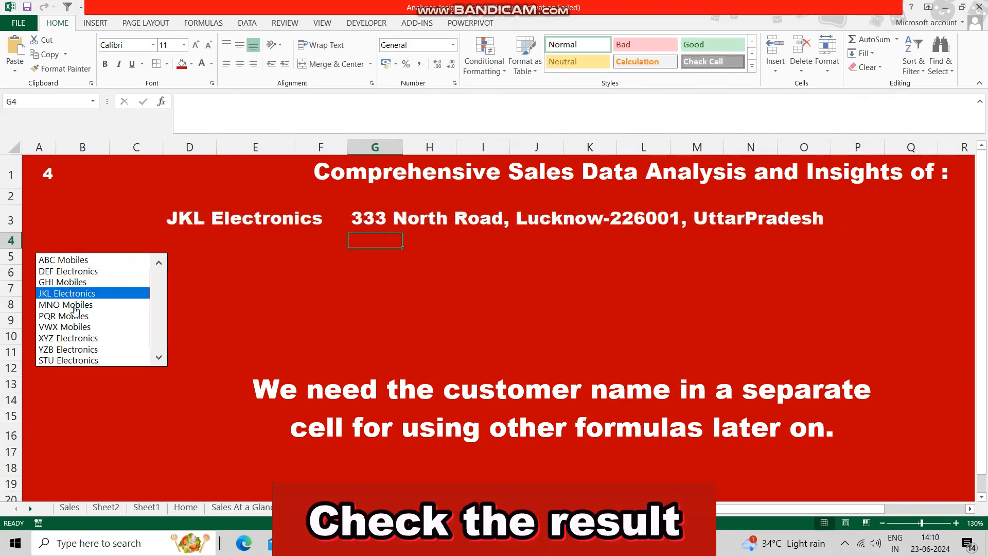
pyautogui.click(75, 306)
pyautogui.click(74, 315)
pyautogui.click(74, 327)
pyautogui.click(75, 338)
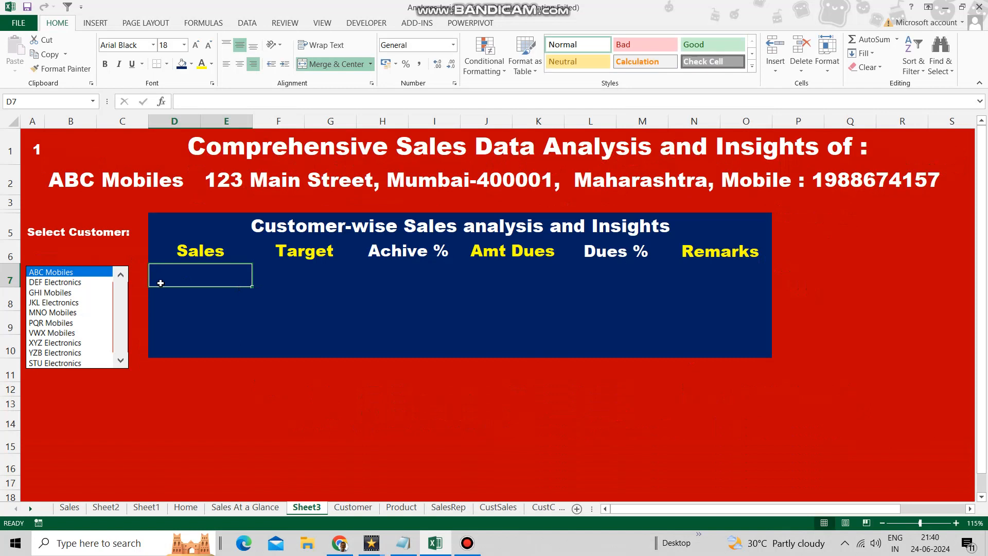
# - Start a SUMIFS formula in the Sales cell D7 with the Amount column Sales!D2:D1001 as the sum range
pyautogui.write('=')
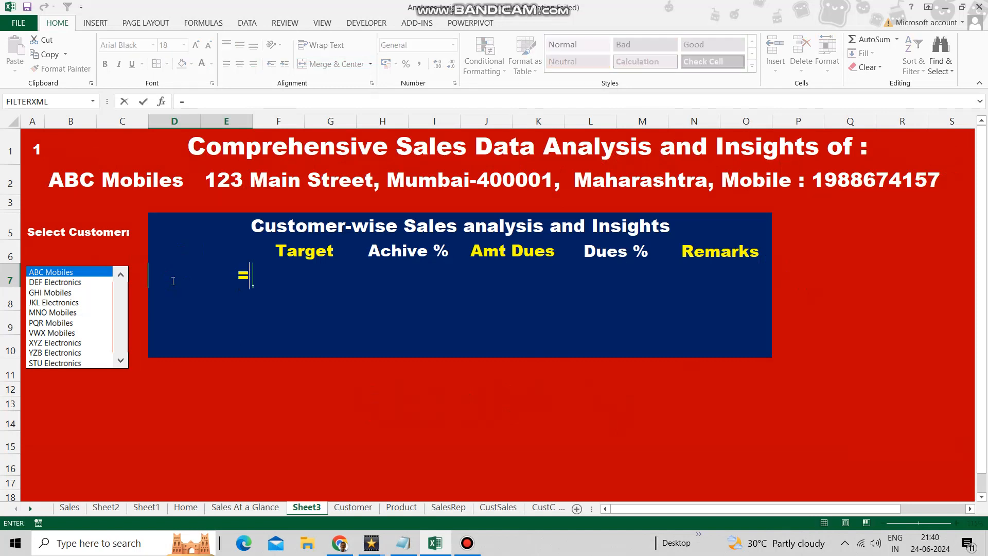
pyautogui.write('sumifs')
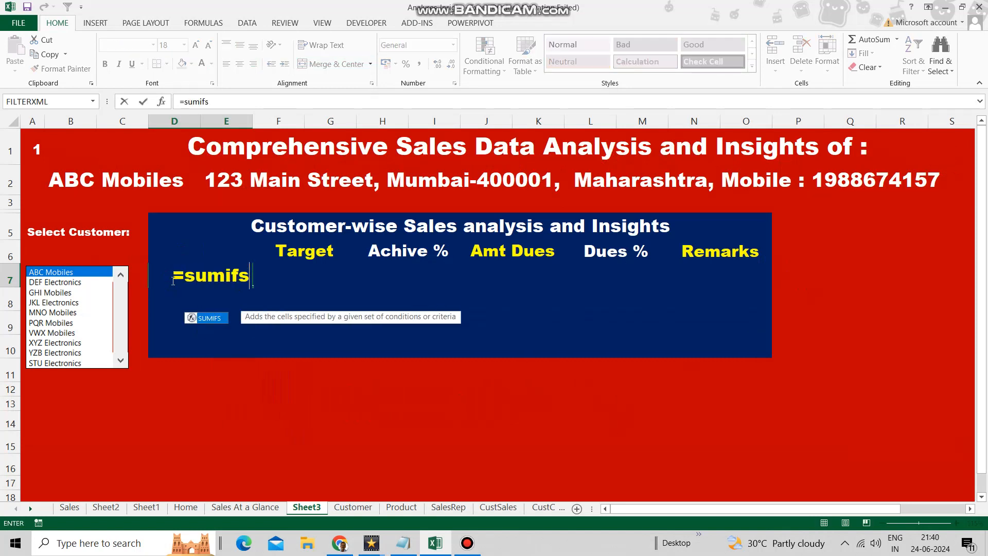
pyautogui.press('Tab')
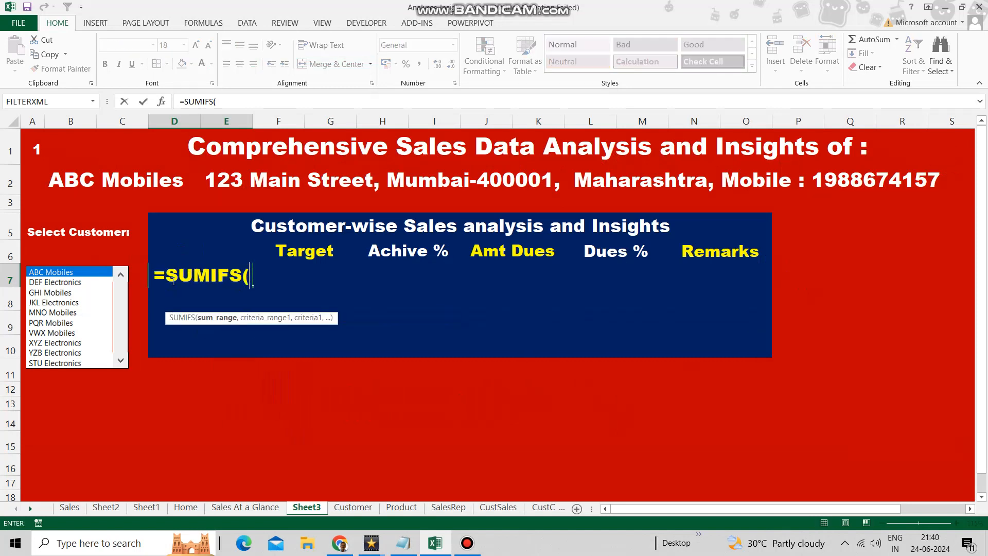
pyautogui.click(69, 508)
pyautogui.moveTo(297, 156); pyautogui.dragTo(296, 281)
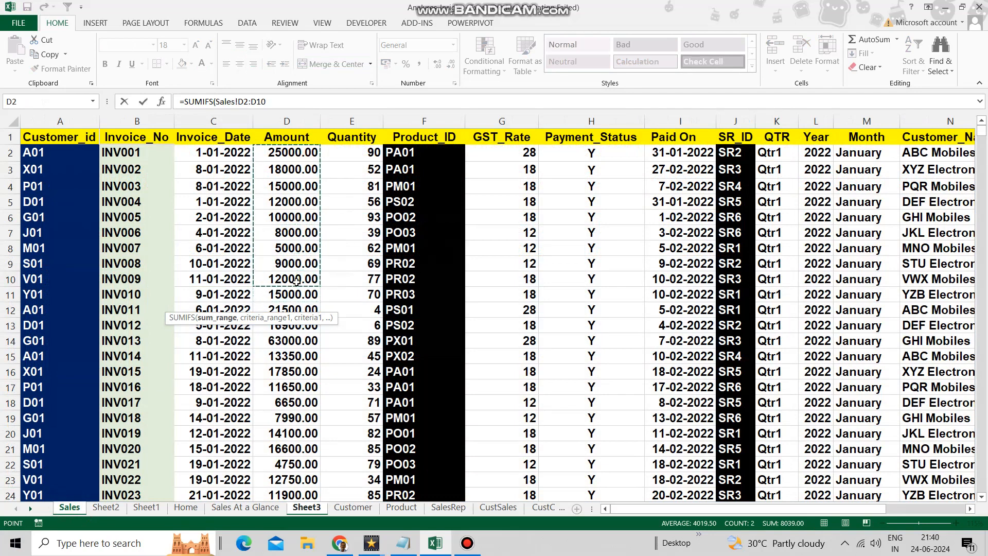
pyautogui.write('01,')
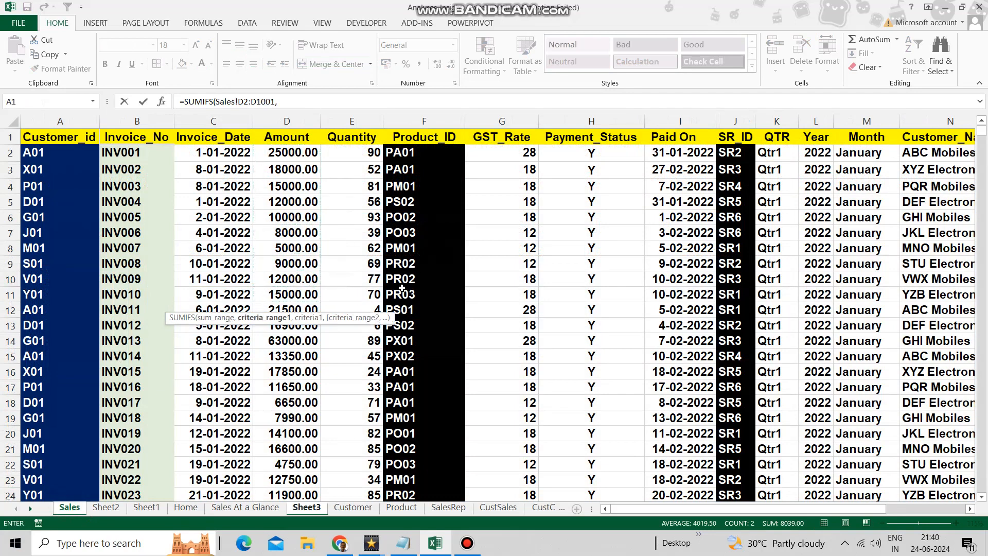
# - Complete D7's SUMIFS with criteria range Sales!N2:N1001 and the customer name cell Sheet3!B2 as criterion, and commit it
pyautogui.moveTo(931, 153); pyautogui.dragTo(931, 274)
pyautogui.write('01,')
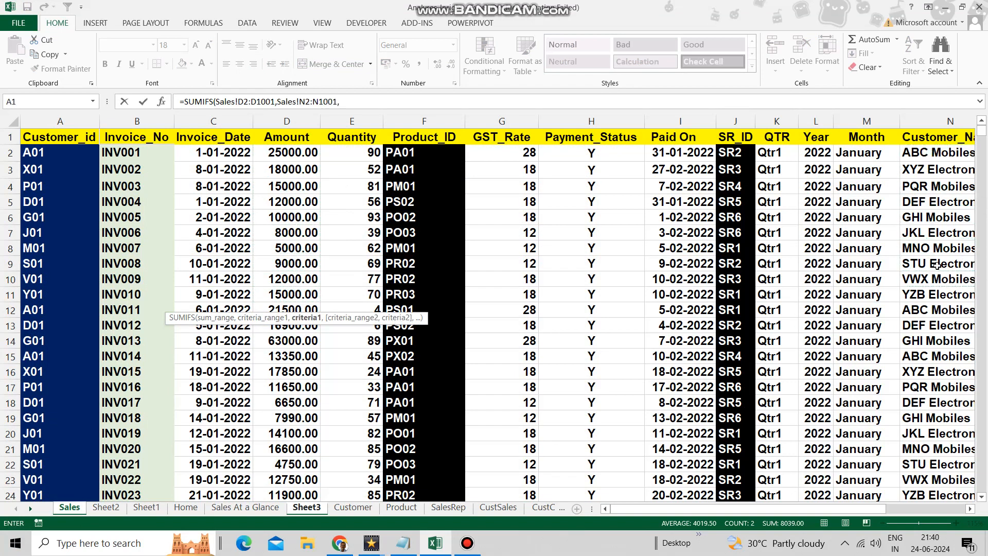
pyautogui.click(307, 507)
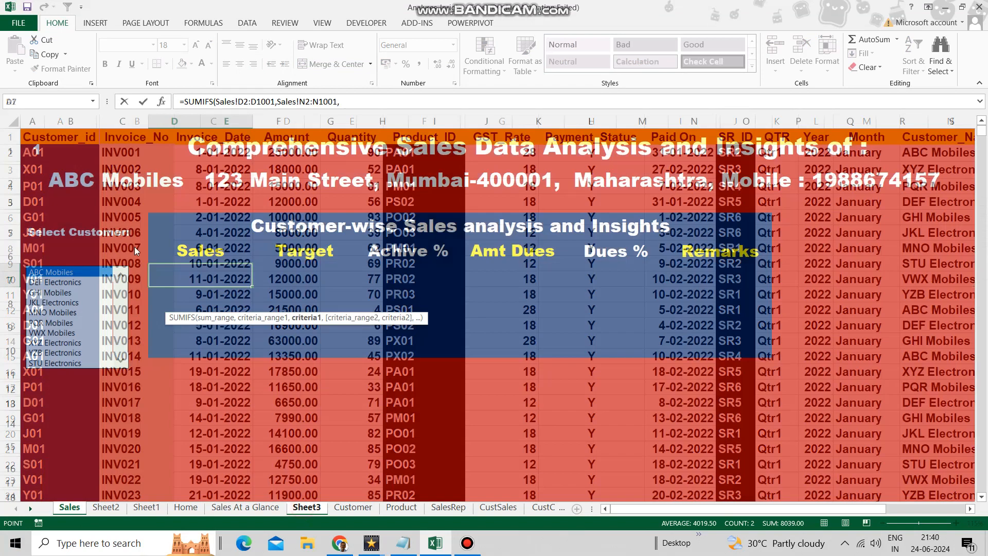
pyautogui.click(82, 180)
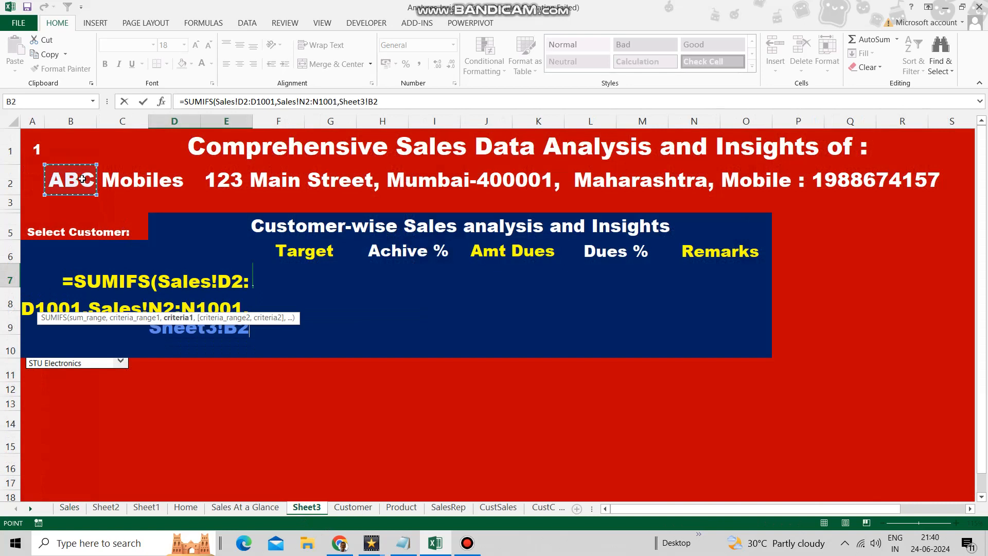
pyautogui.write(')')
pyautogui.press('Return')
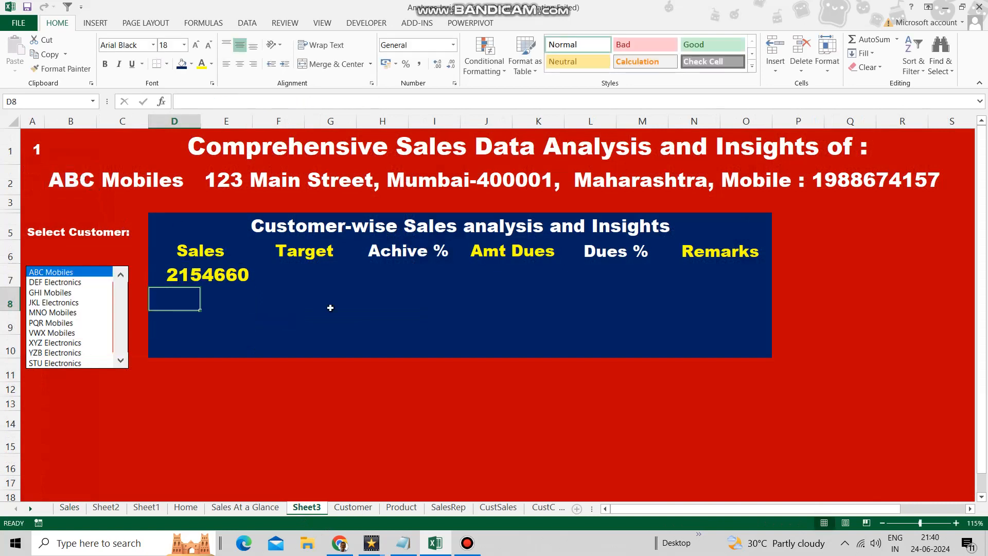
# - Start a VLOOKUP formula in the Target cell F7 with the customer name cell B2 as the lookup value
pyautogui.click(308, 275)
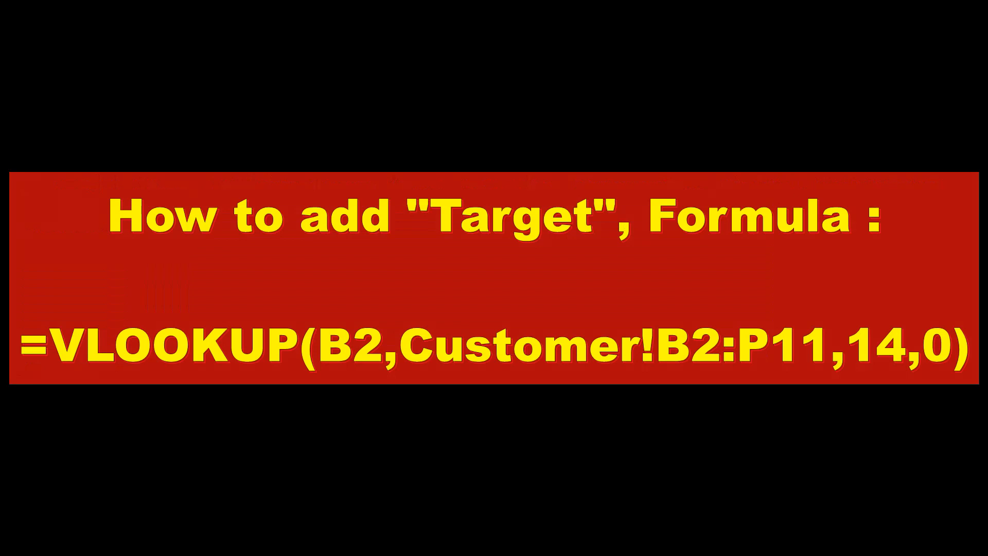
pyautogui.write('=')
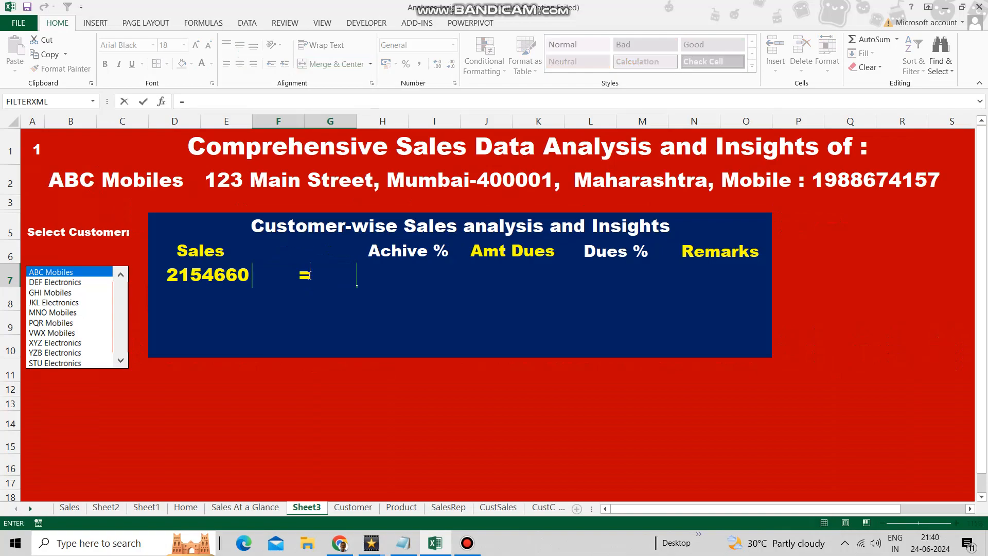
pyautogui.write('vlook')
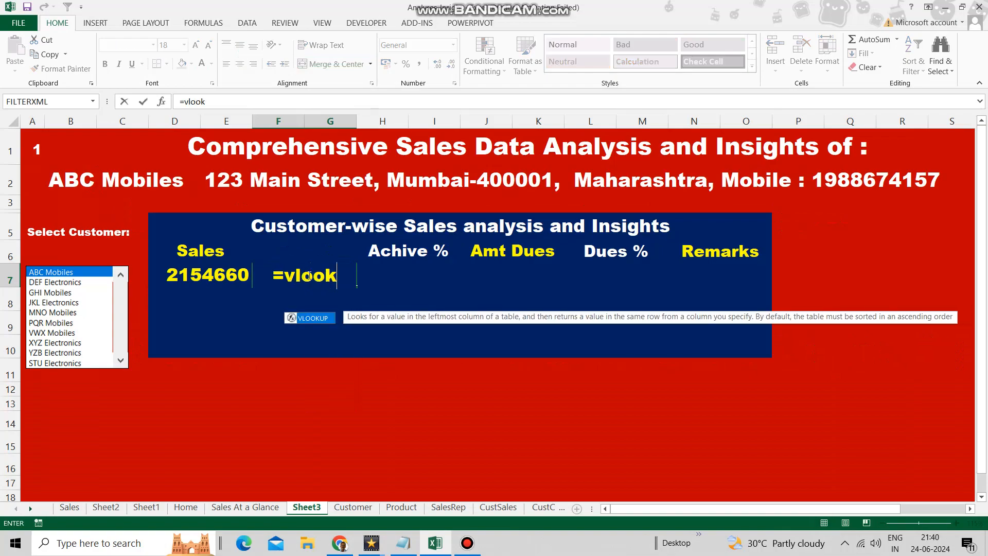
pyautogui.press('Tab')
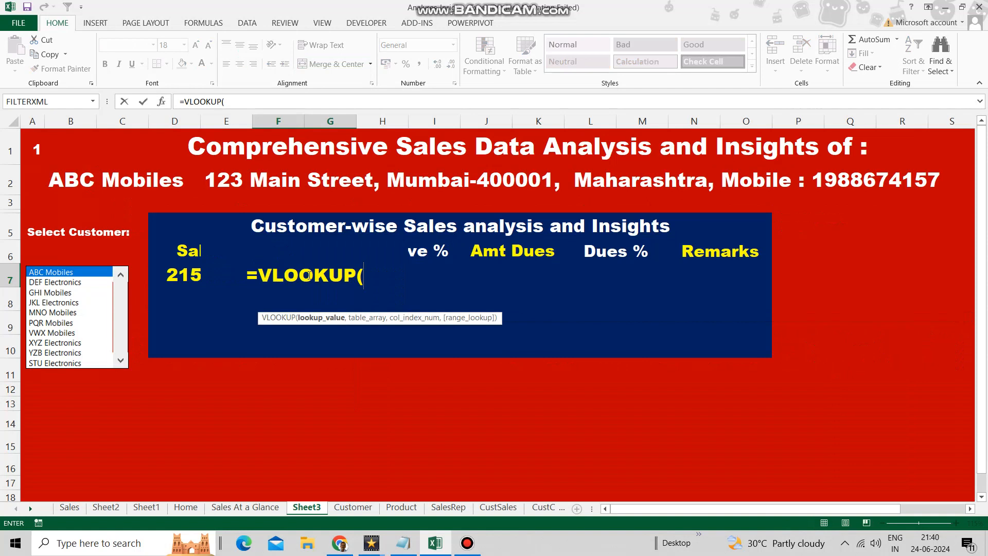
pyautogui.click(65, 183)
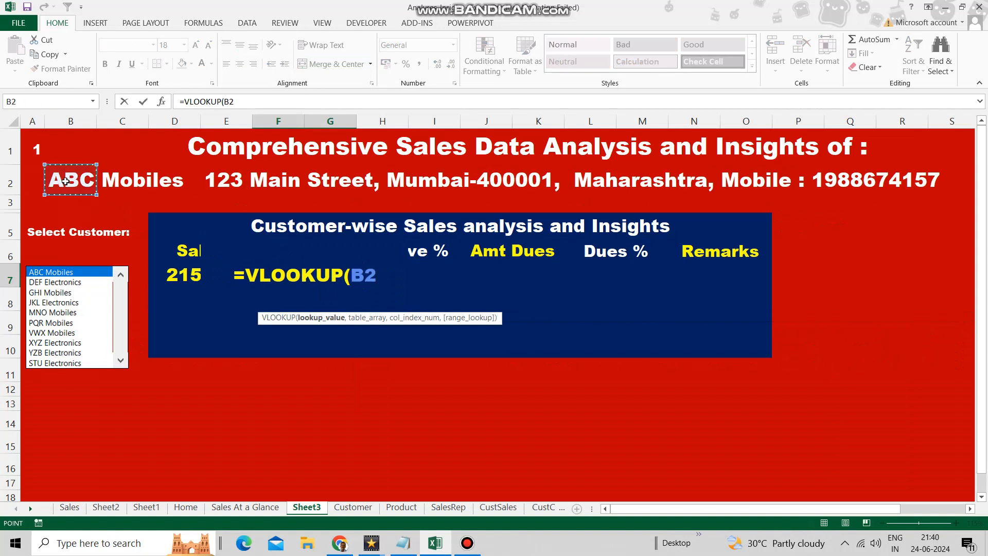
pyautogui.write(',')
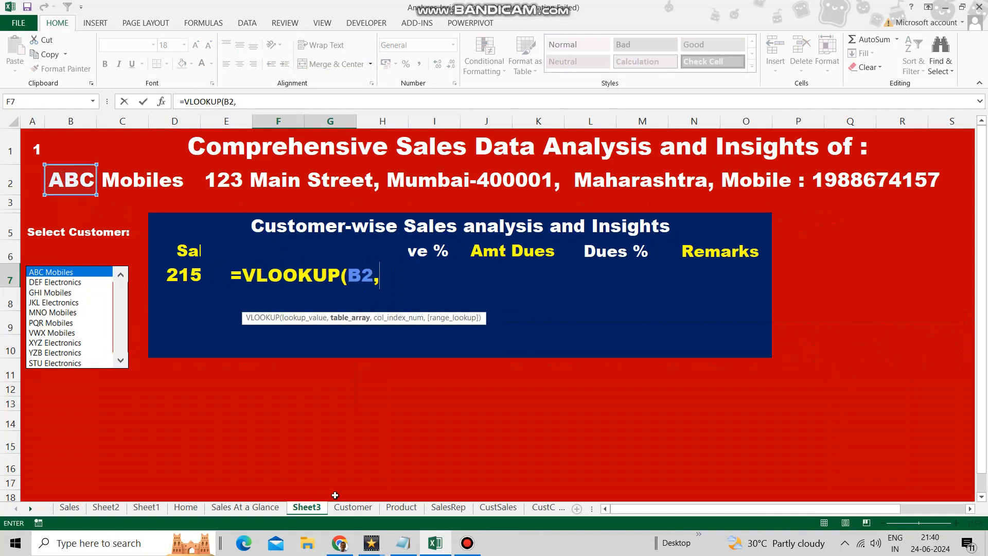
# - Complete F7's VLOOKUP with table array Customer!B2:P11, column index 14 and range lookup 0, and commit it
pyautogui.click(353, 507)
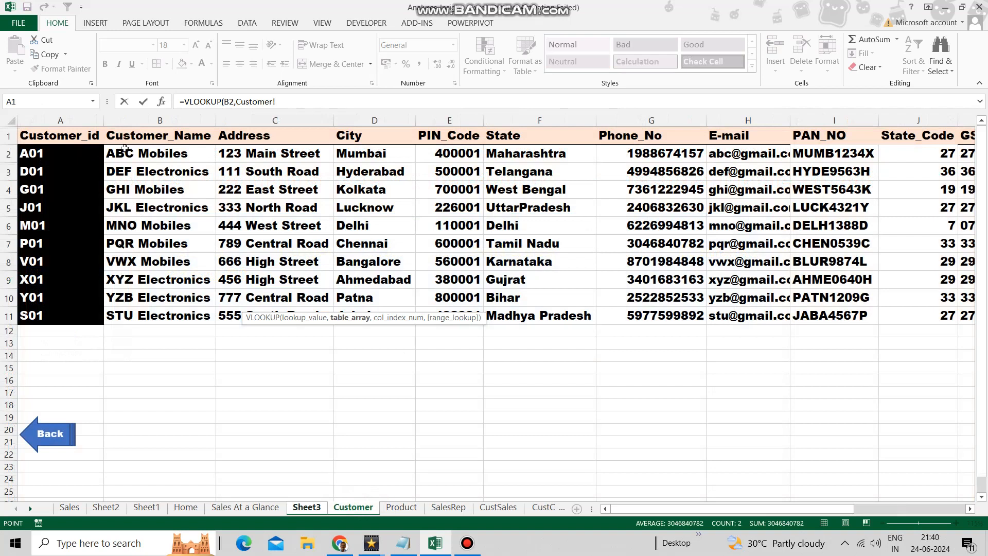
pyautogui.moveTo(122, 153); pyautogui.dragTo(802, 313)
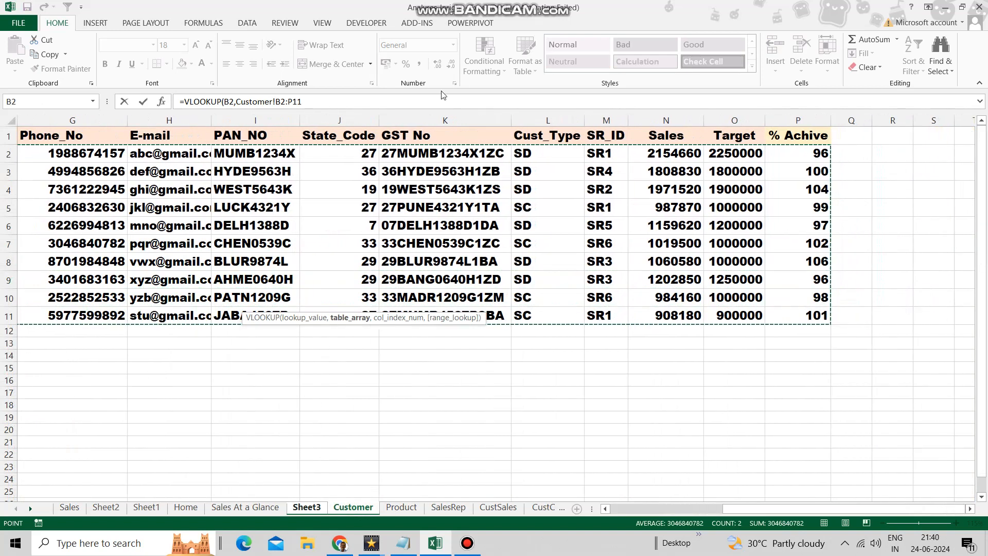
pyautogui.click(311, 101)
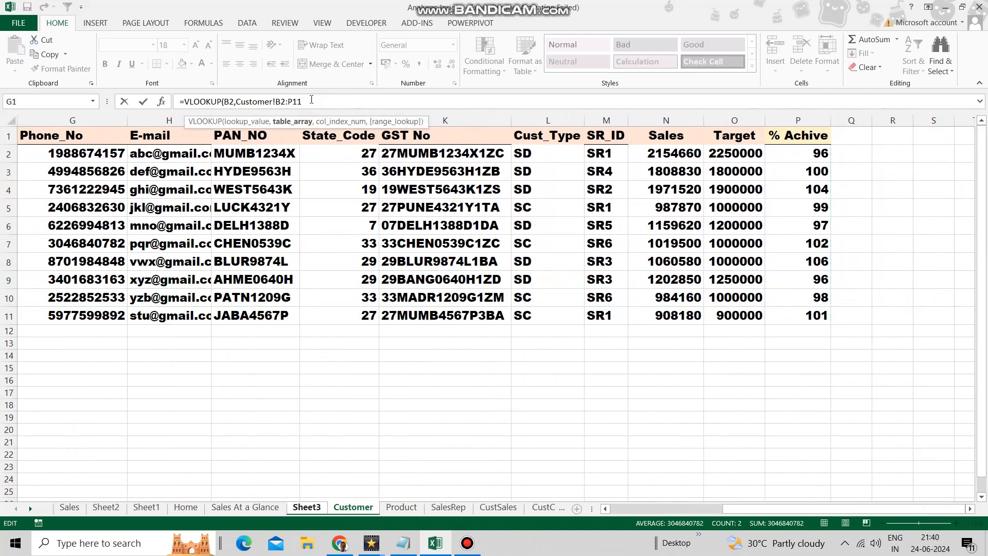
pyautogui.write(',14')
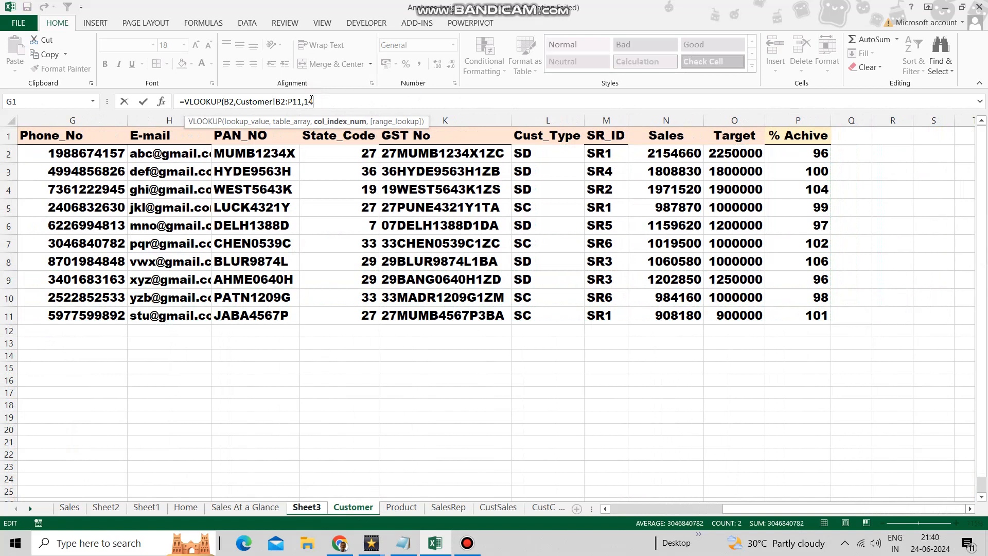
pyautogui.write(',0')
pyautogui.press('Return')
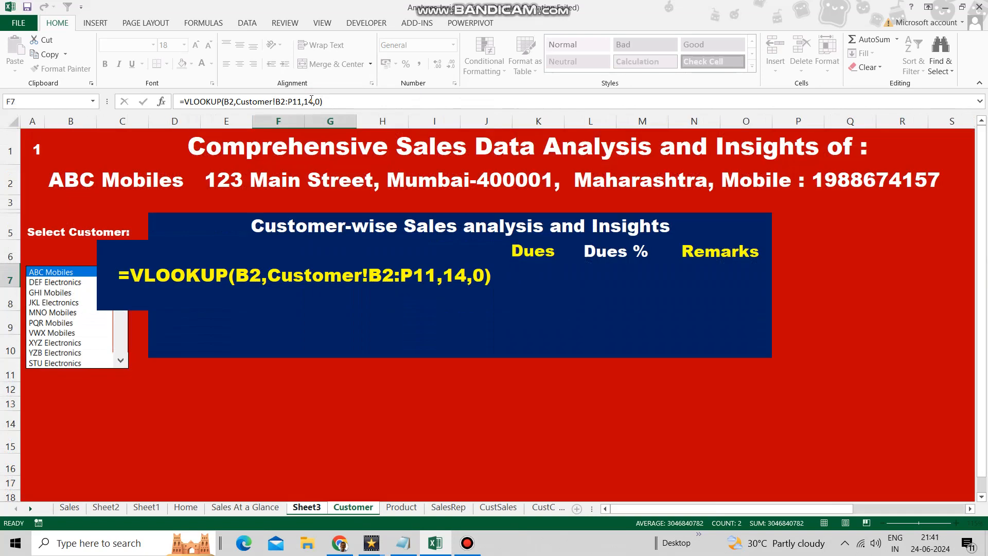
# - Enter the formula =D7/F7*100 in the Achive % cell H7 to calculate sales as a percentage of target
pyautogui.click(415, 271)
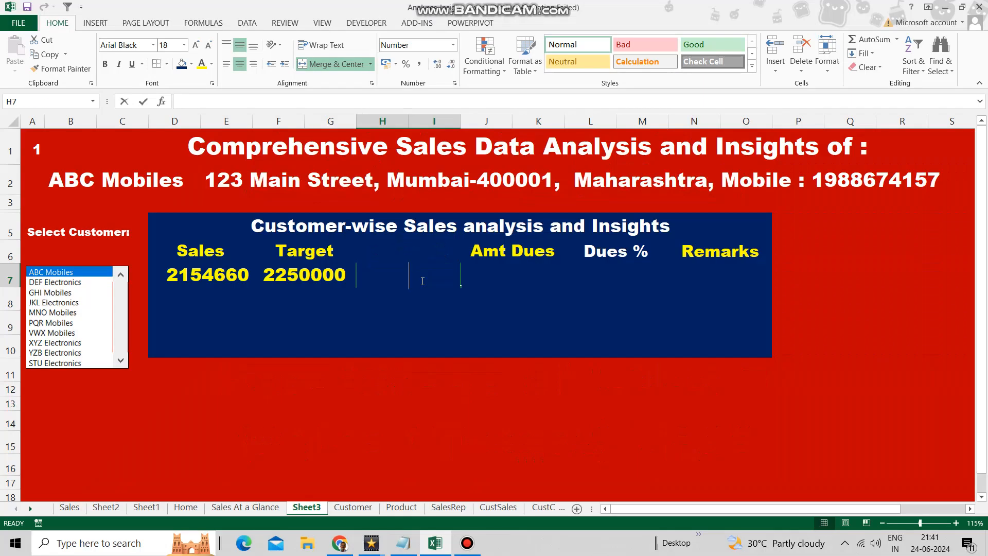
pyautogui.write('=')
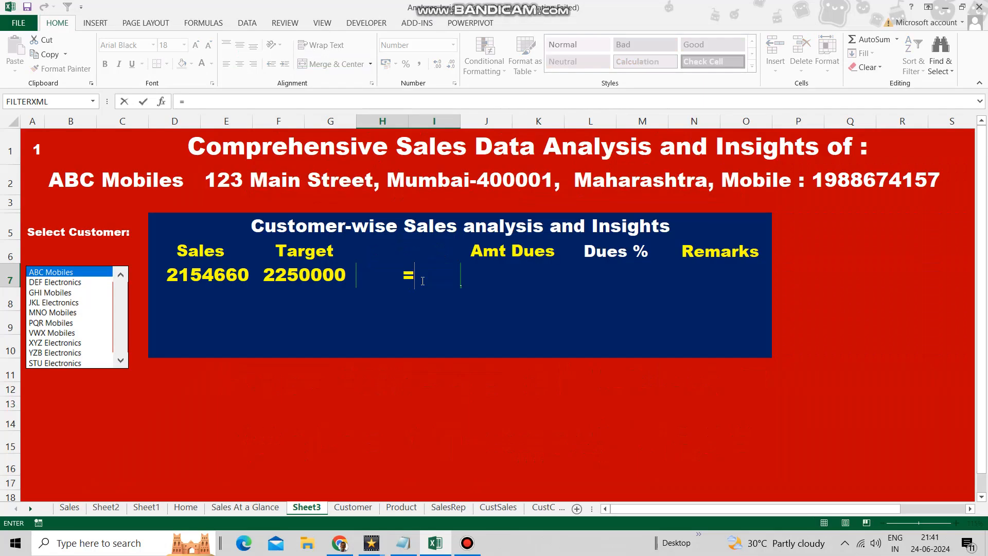
pyautogui.press('Left')
pyautogui.press('Left')
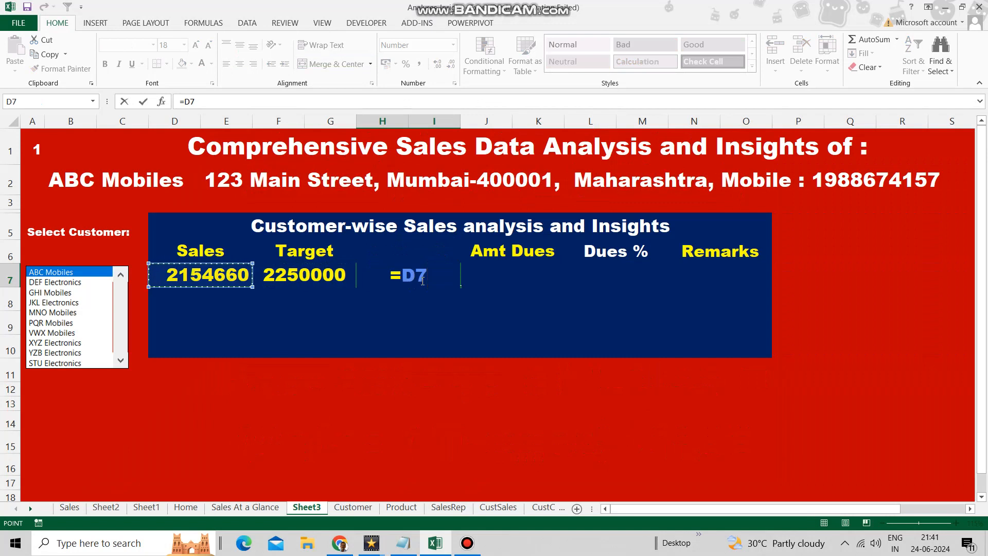
pyautogui.write('/')
pyautogui.press('Left')
pyautogui.write('*100')
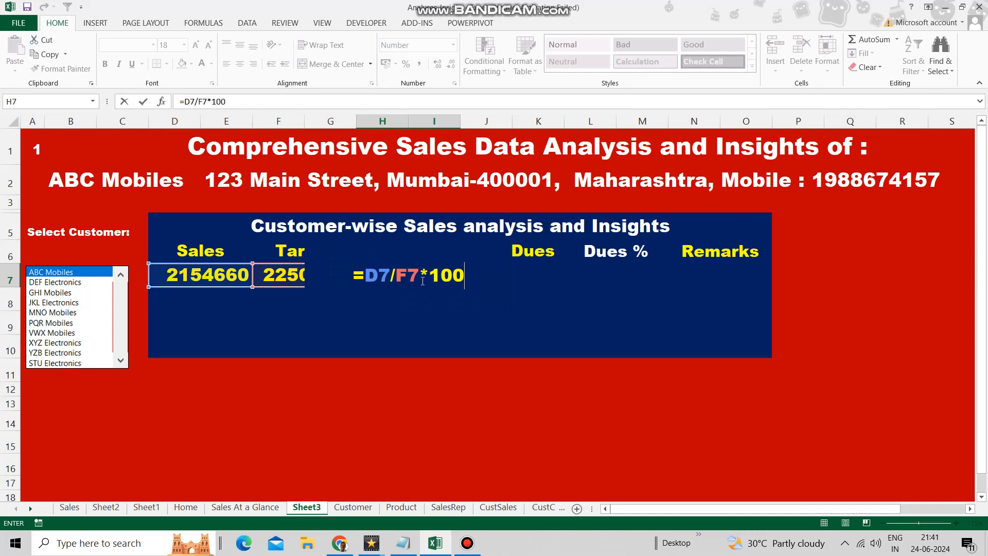
pyautogui.press('Return')
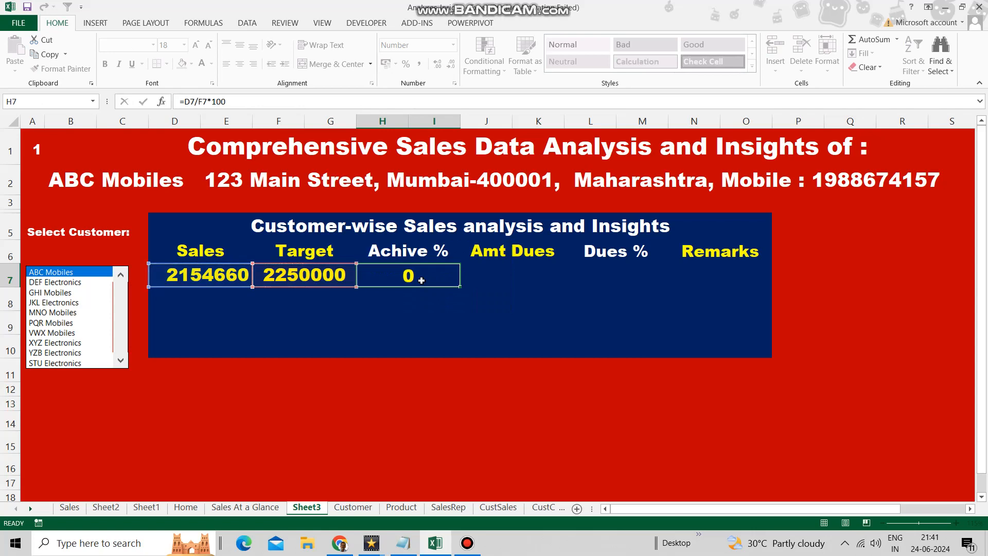
pyautogui.click(400, 277)
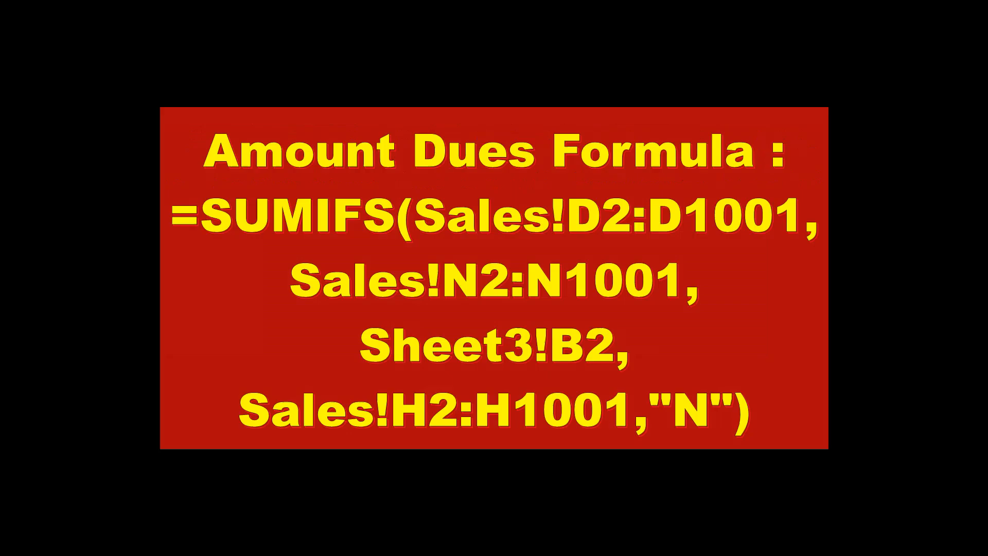